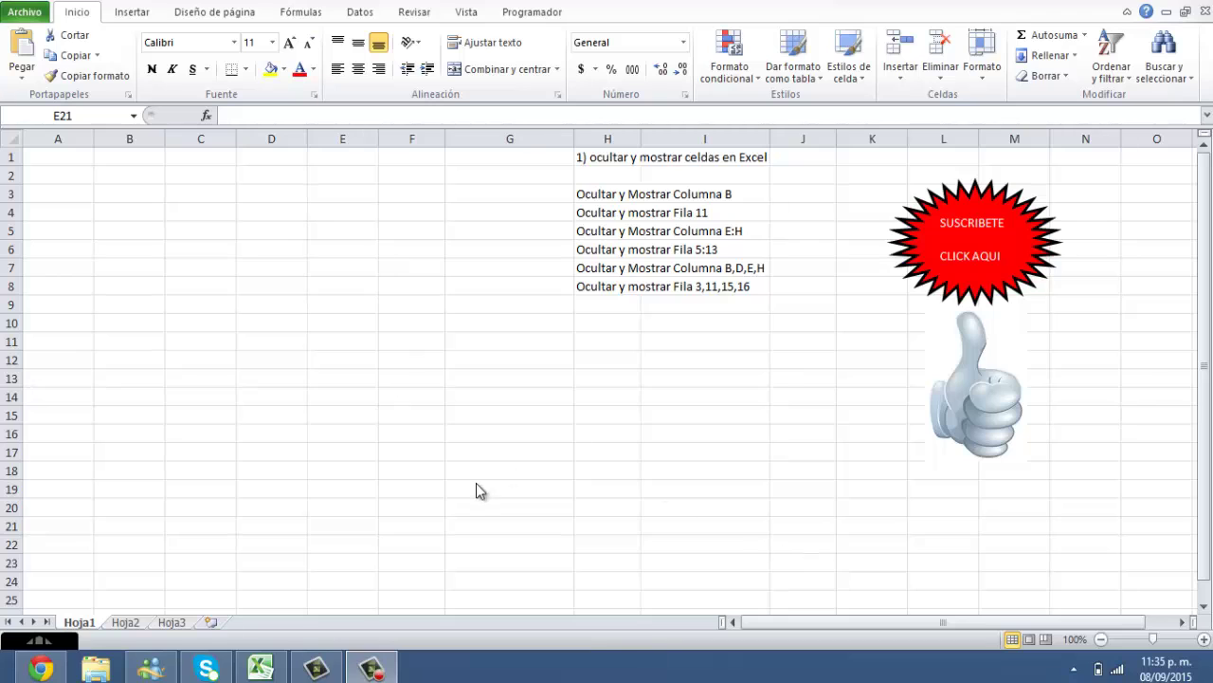
Step: Select the exercise list in column H, from the title in H1 down to H8
click(184, 246)
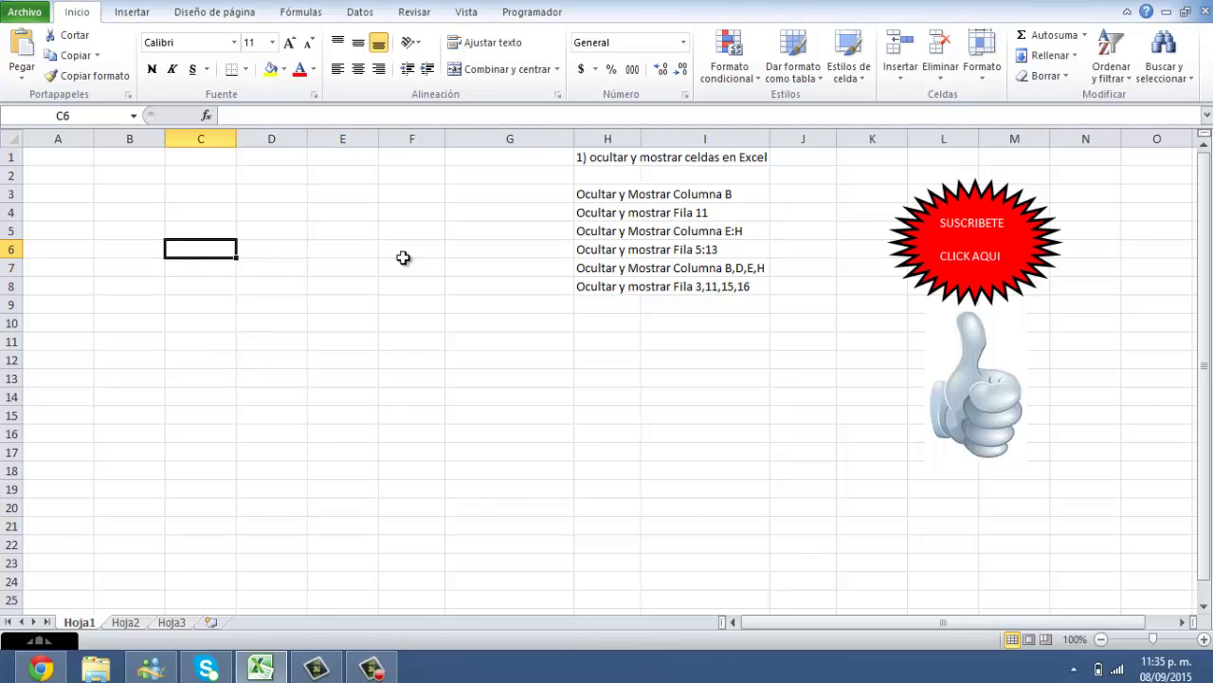
click(607, 157)
drag(607, 157, 604, 287)
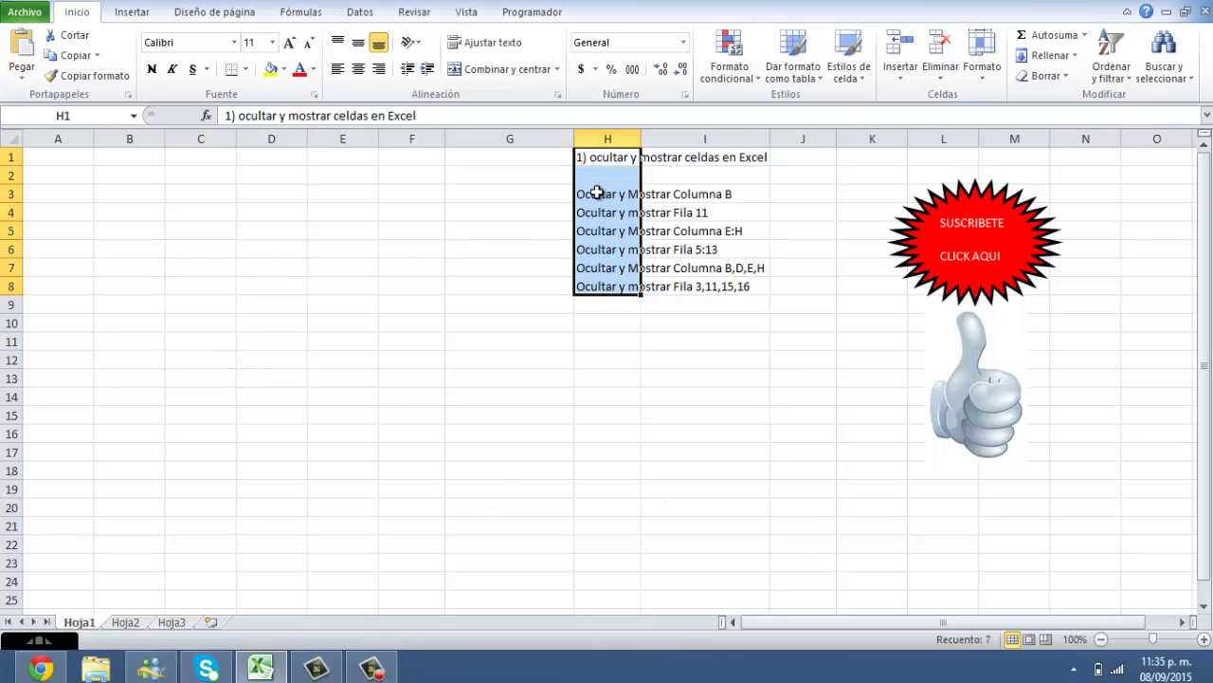
drag(597, 161, 600, 294)
drag(596, 338, 596, 323)
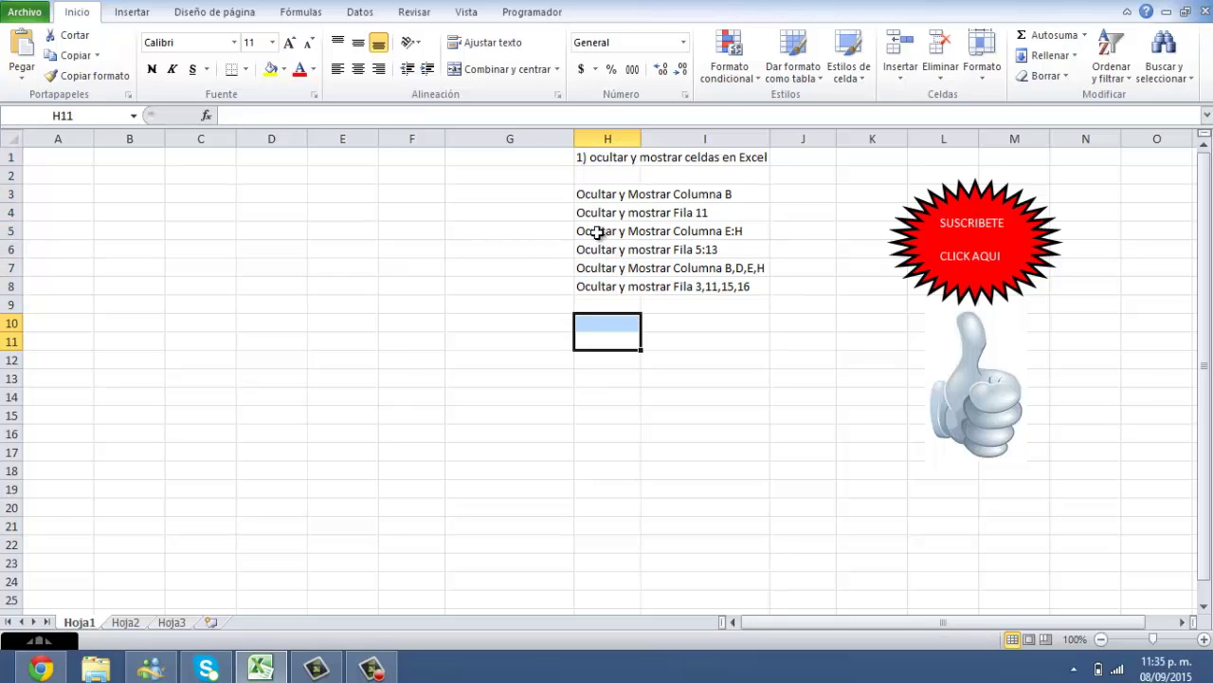
drag(585, 194, 585, 288)
click(585, 288)
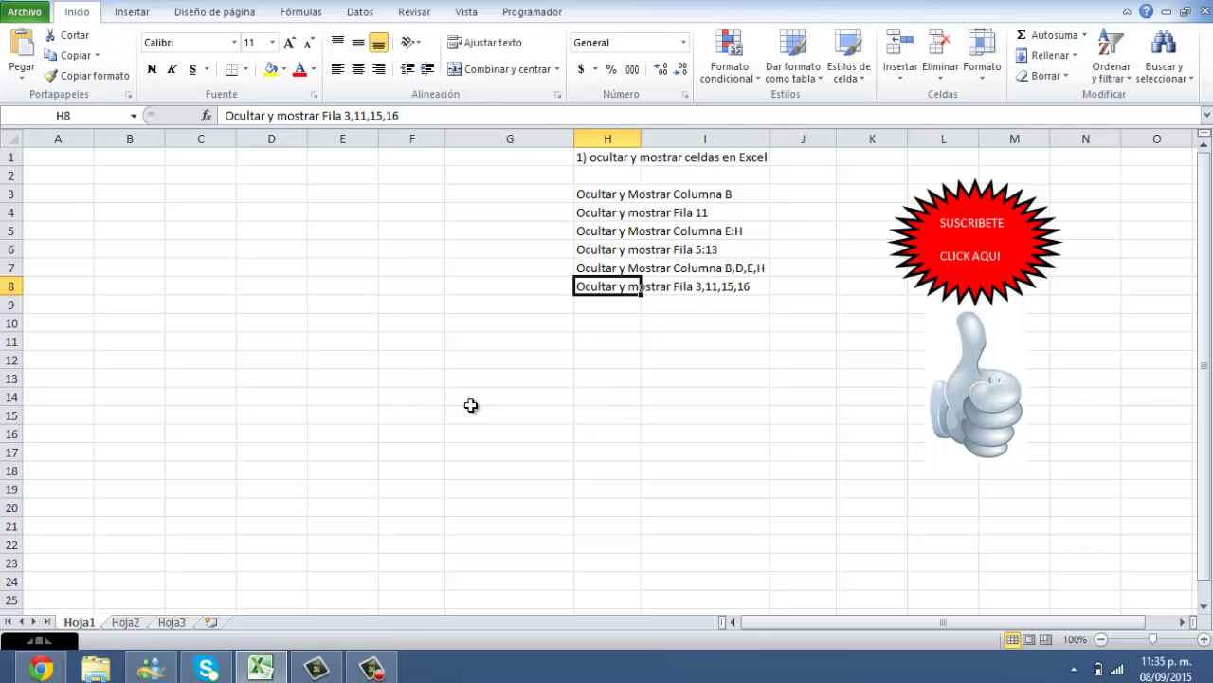
Step: Pick the Ocultar y Mostrar Columna B exercise, then select columns A–K and rows 1–24
click(429, 413)
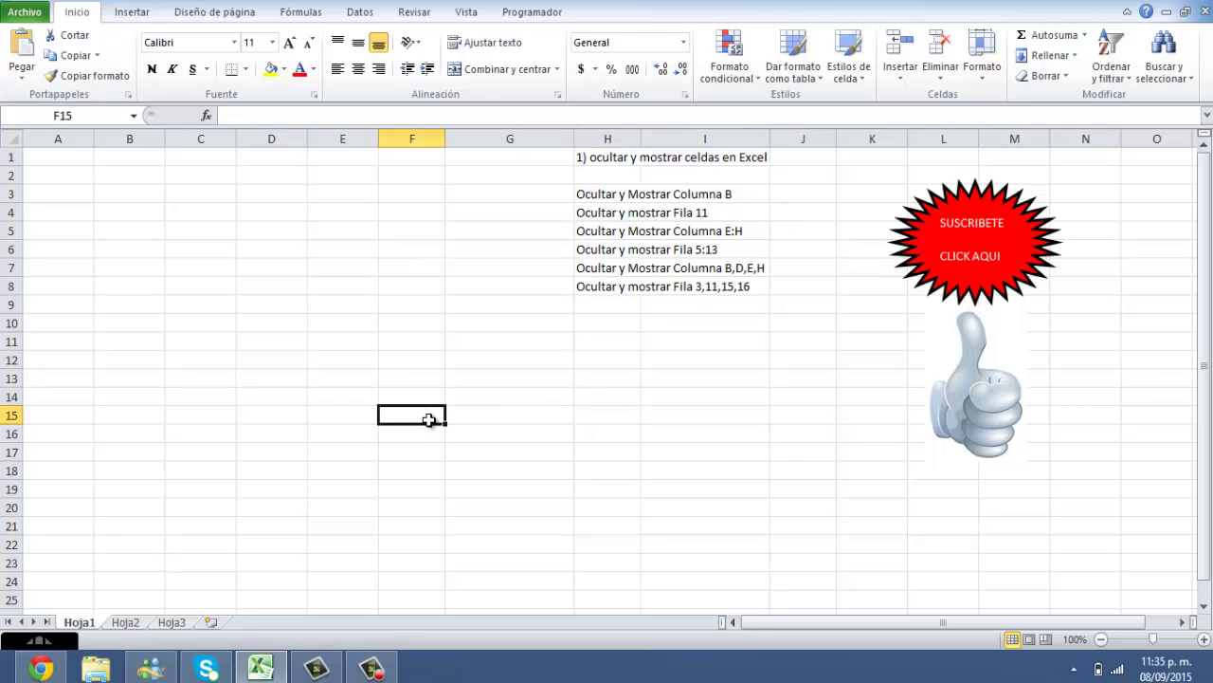
click(582, 196)
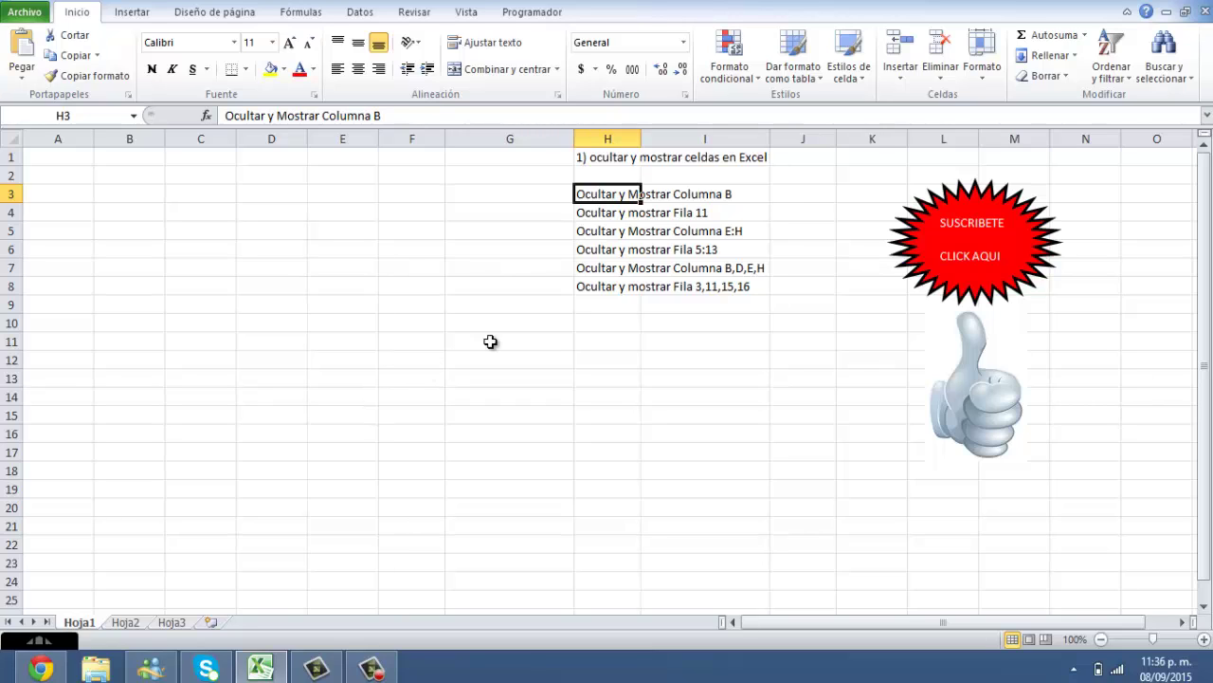
click(278, 414)
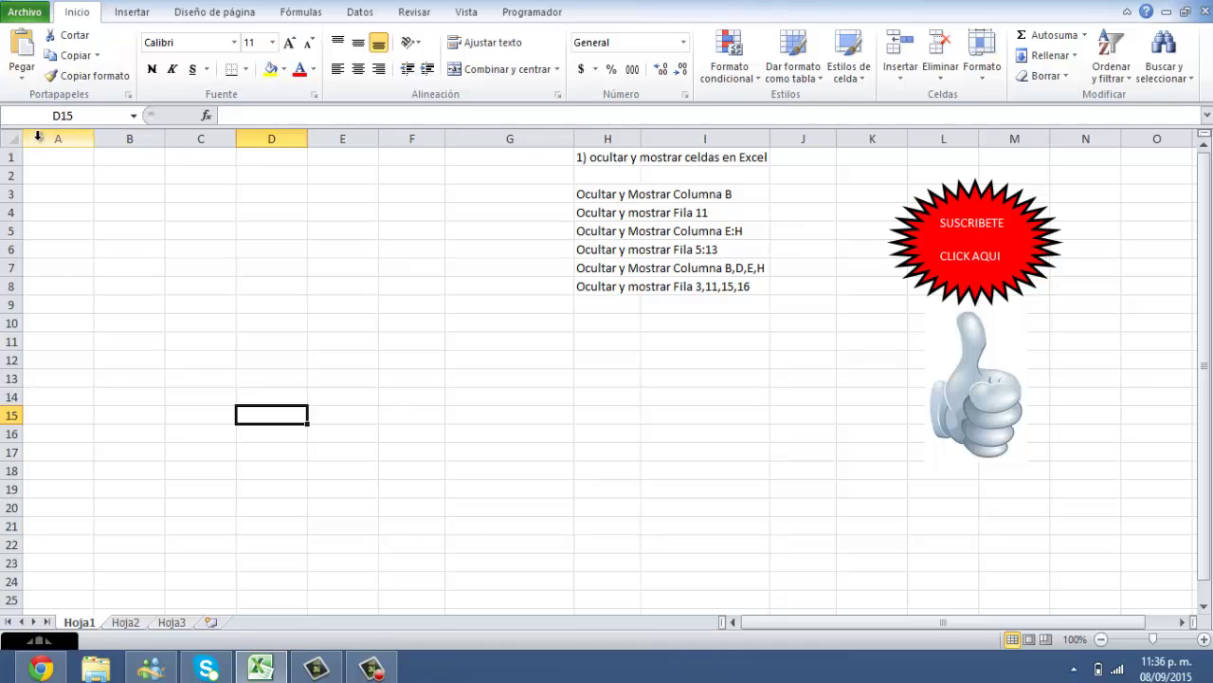
drag(56, 137, 873, 139)
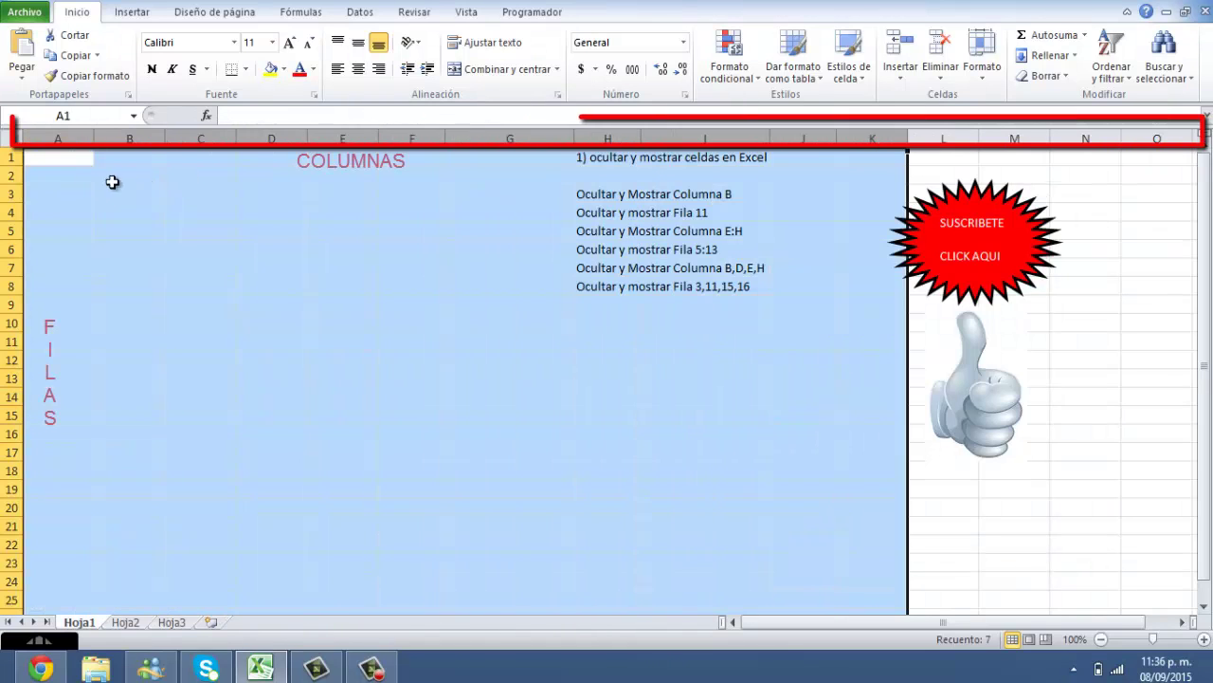
drag(12, 157, 14, 599)
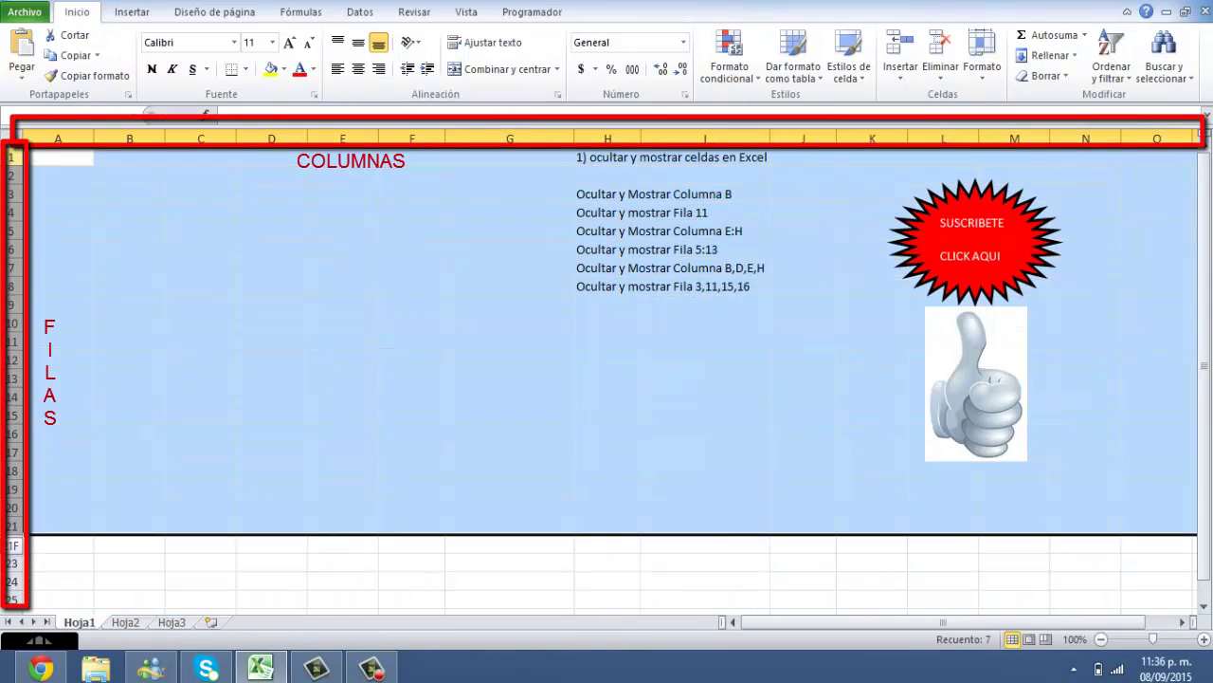
click(130, 417)
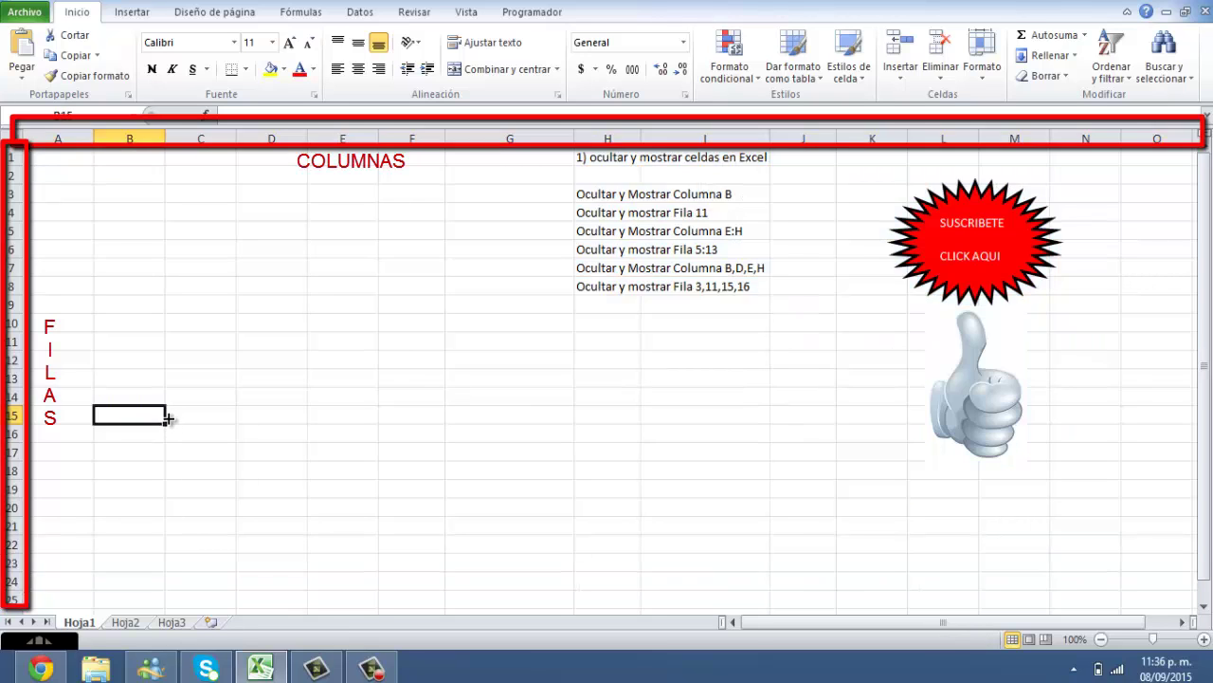
Step: Hide column B from its header's right-click menu, then deselect by clicking D14
click(135, 138)
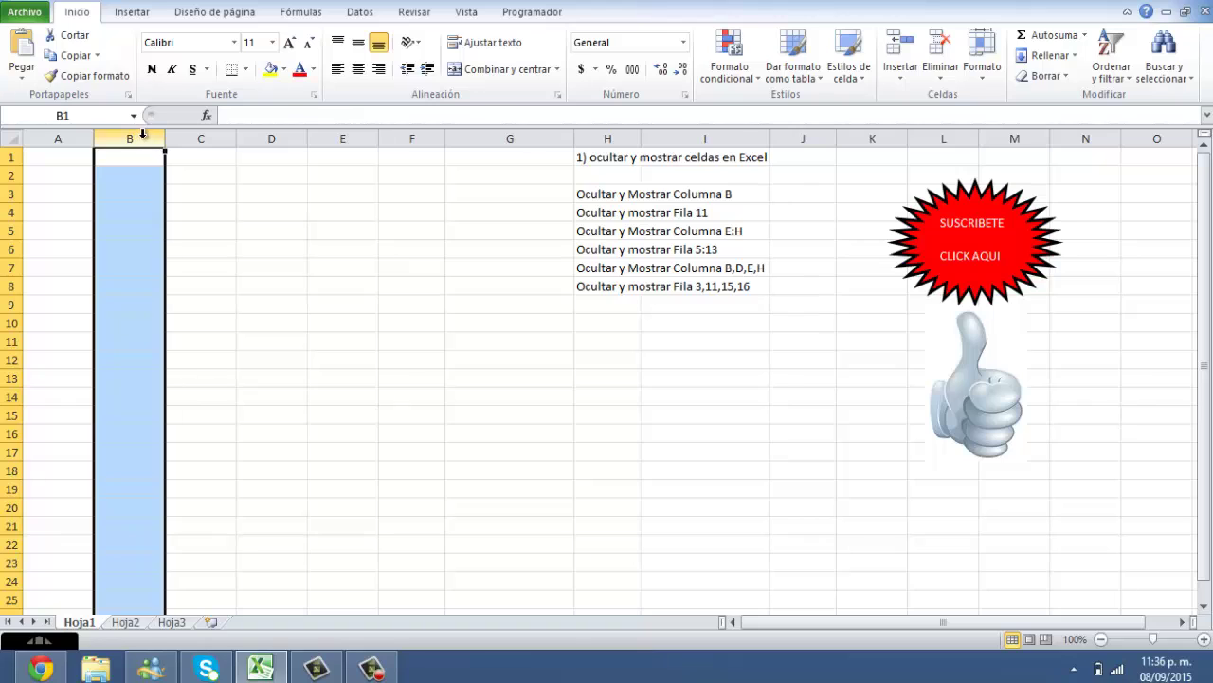
click(130, 138)
right_click(131, 153)
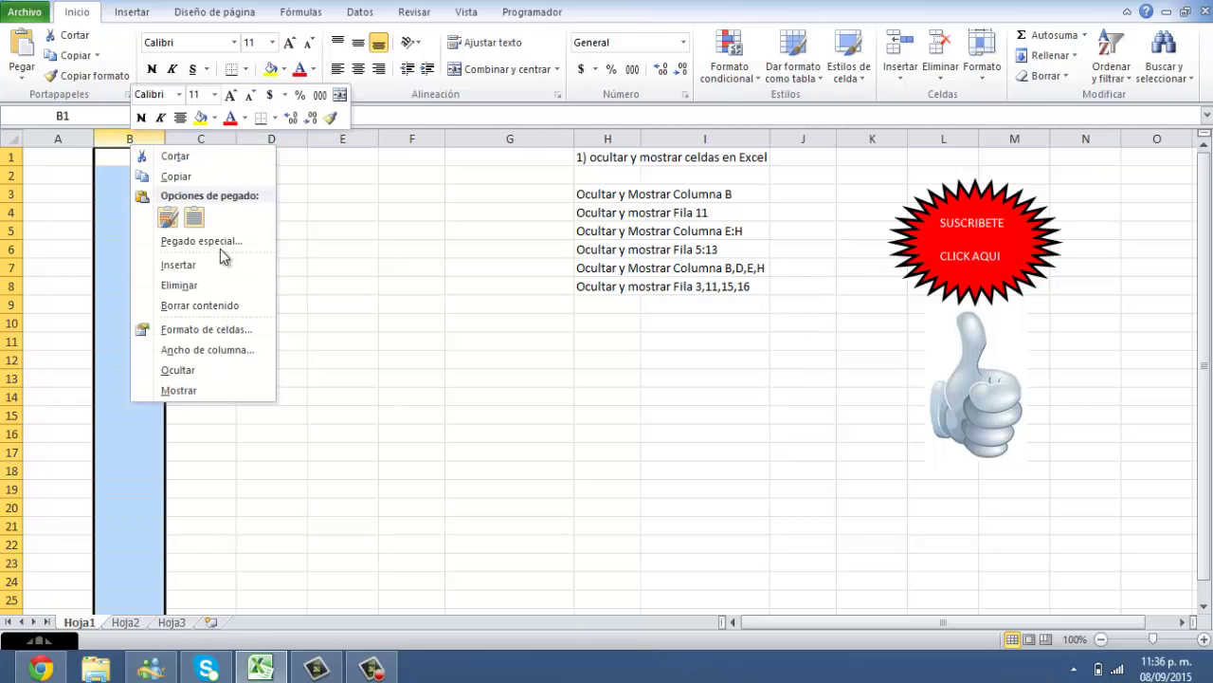
click(194, 369)
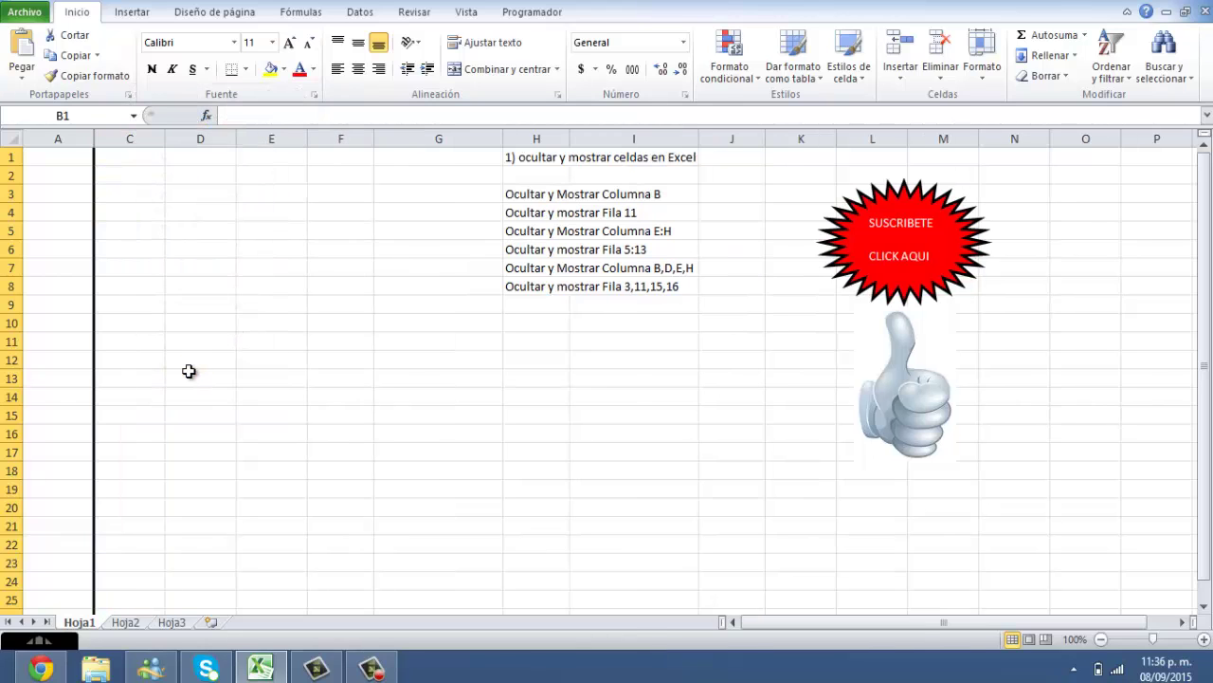
click(205, 400)
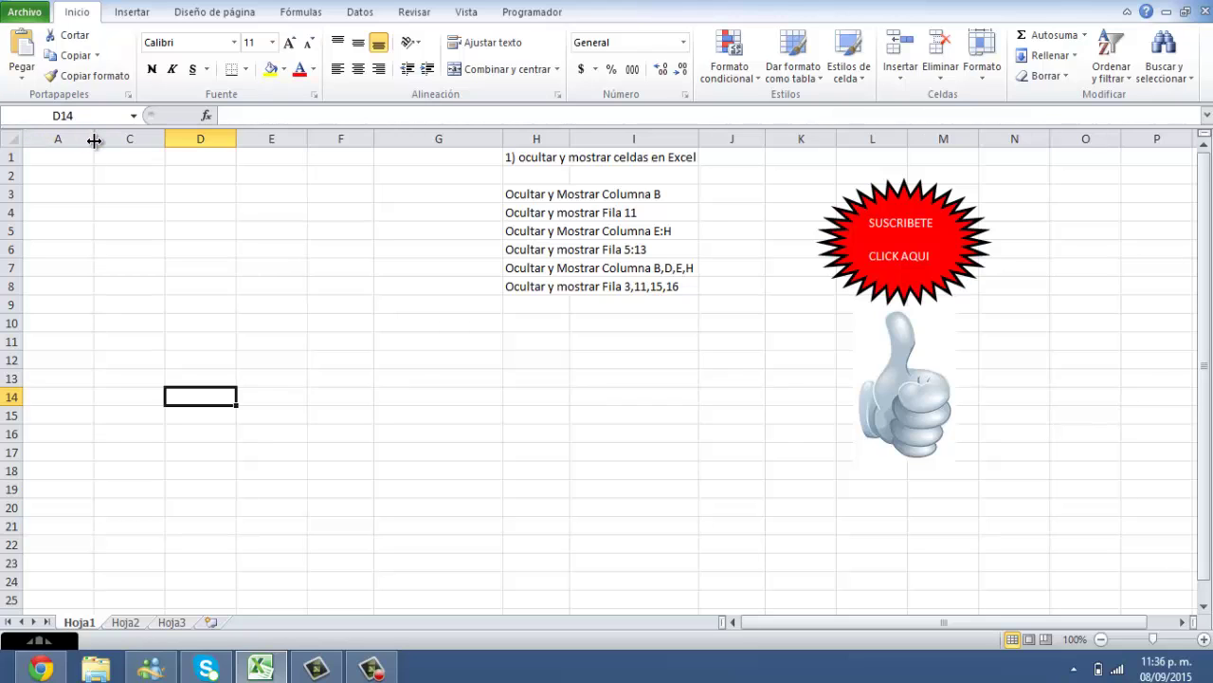
Step: Select columns A to C and choose Mostrar to bring column B back
drag(86, 139, 122, 133)
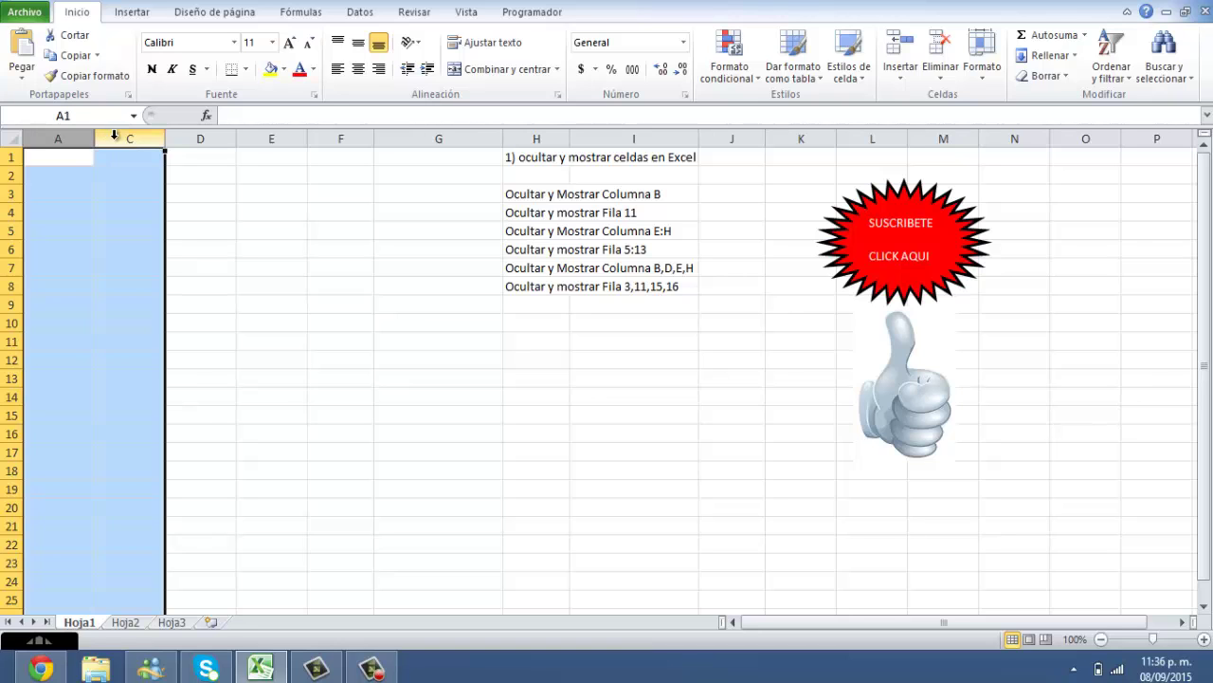
right_click(115, 138)
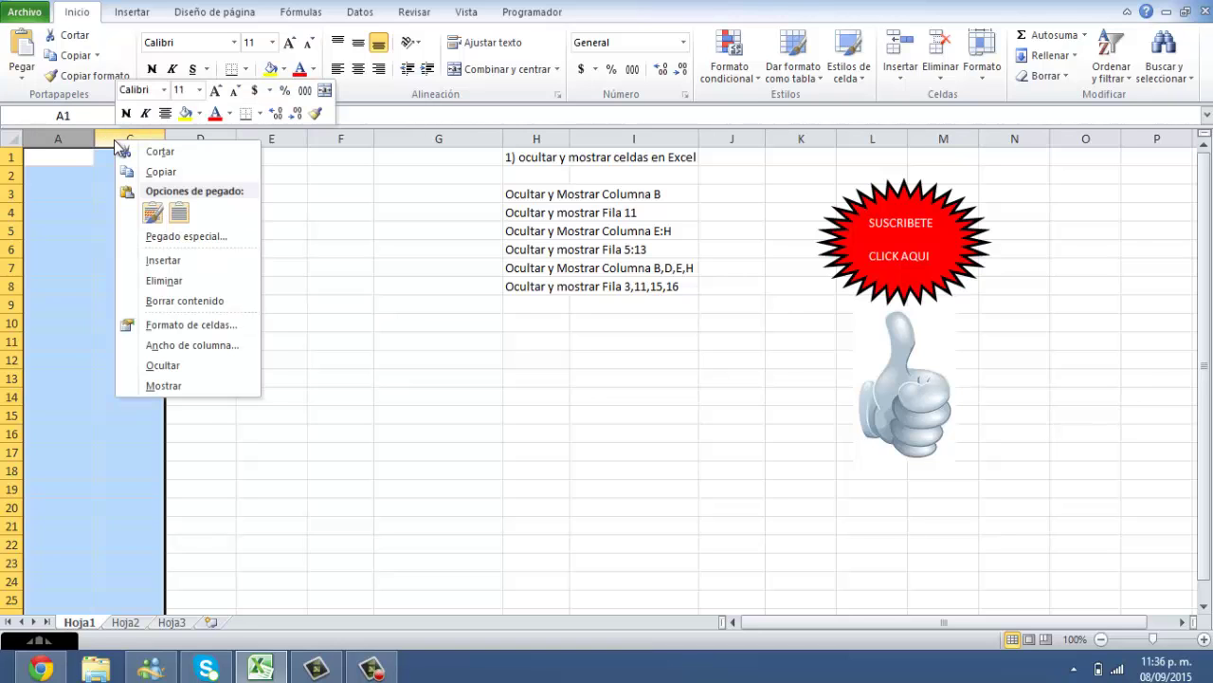
click(163, 385)
click(346, 346)
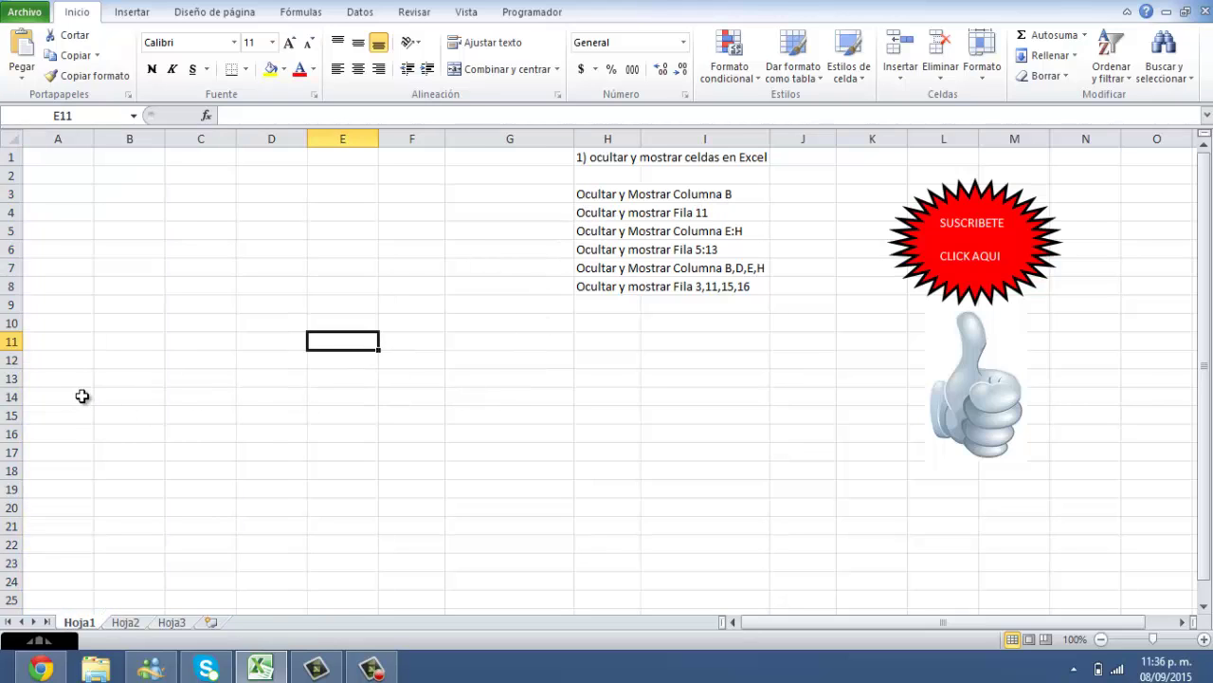
Step: Hide row 11 from its header's right-click menu, then deselect
click(11, 343)
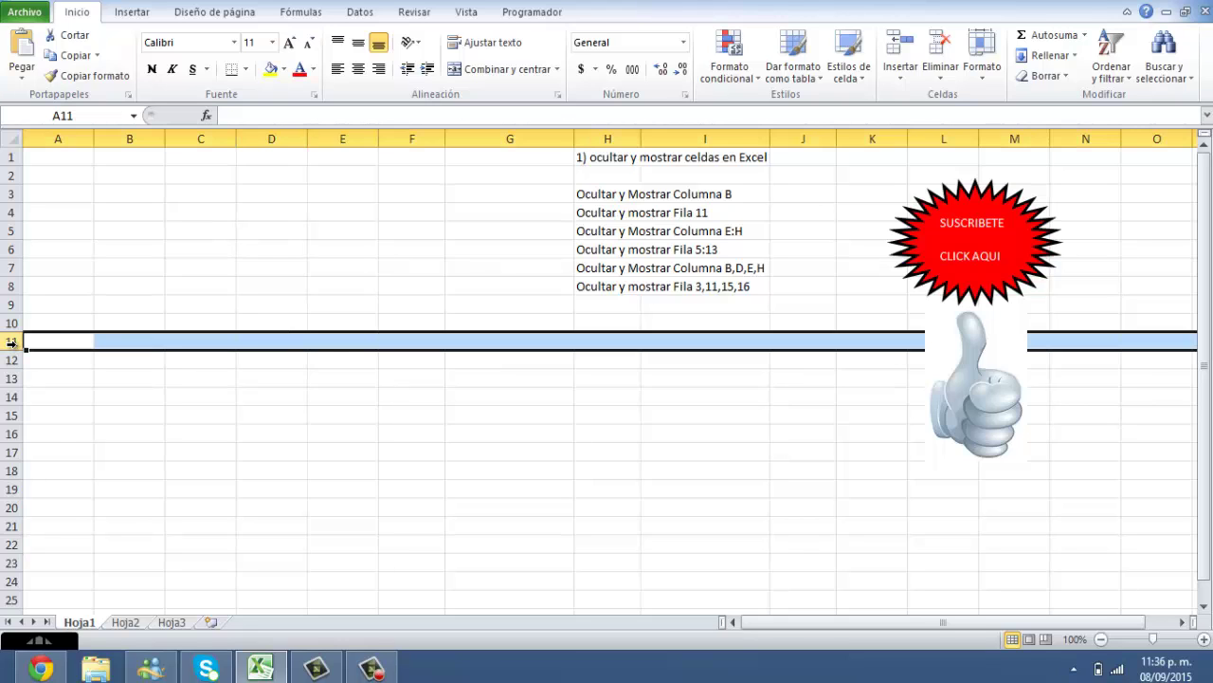
right_click(11, 343)
click(70, 568)
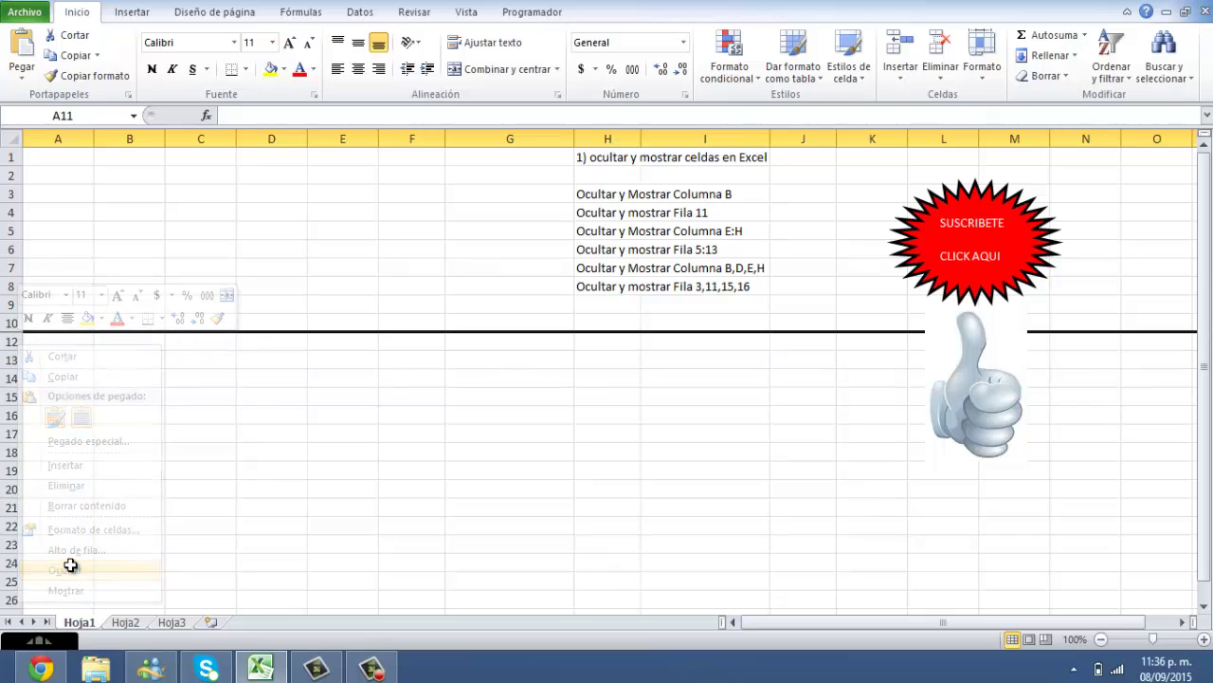
click(180, 471)
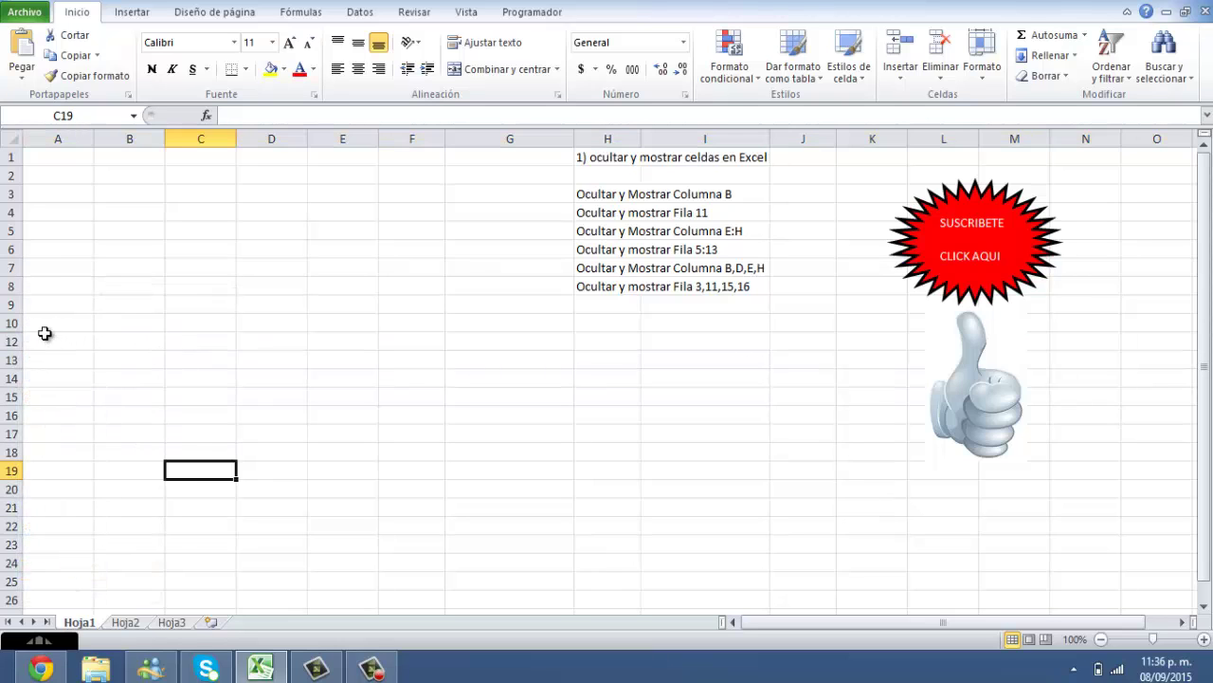
Step: Select rows 10 to 12 and choose Mostrar to show row 11 again
click(11, 322)
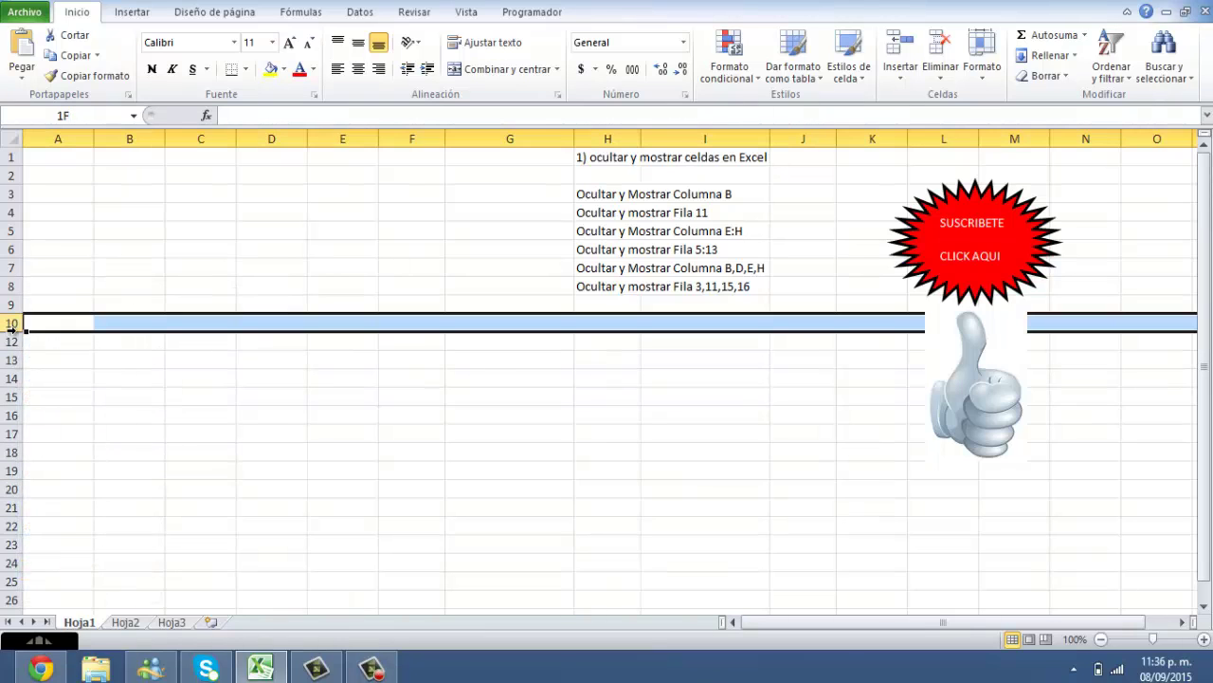
drag(11, 327, 12, 342)
right_click(13, 343)
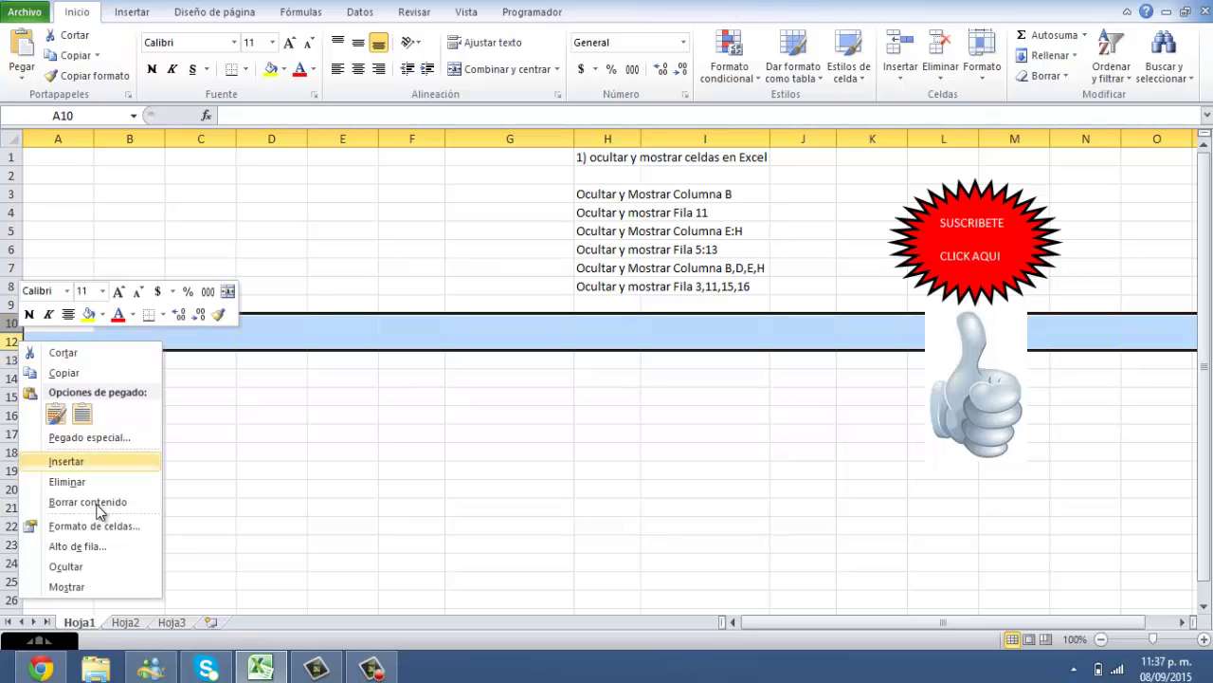
click(68, 586)
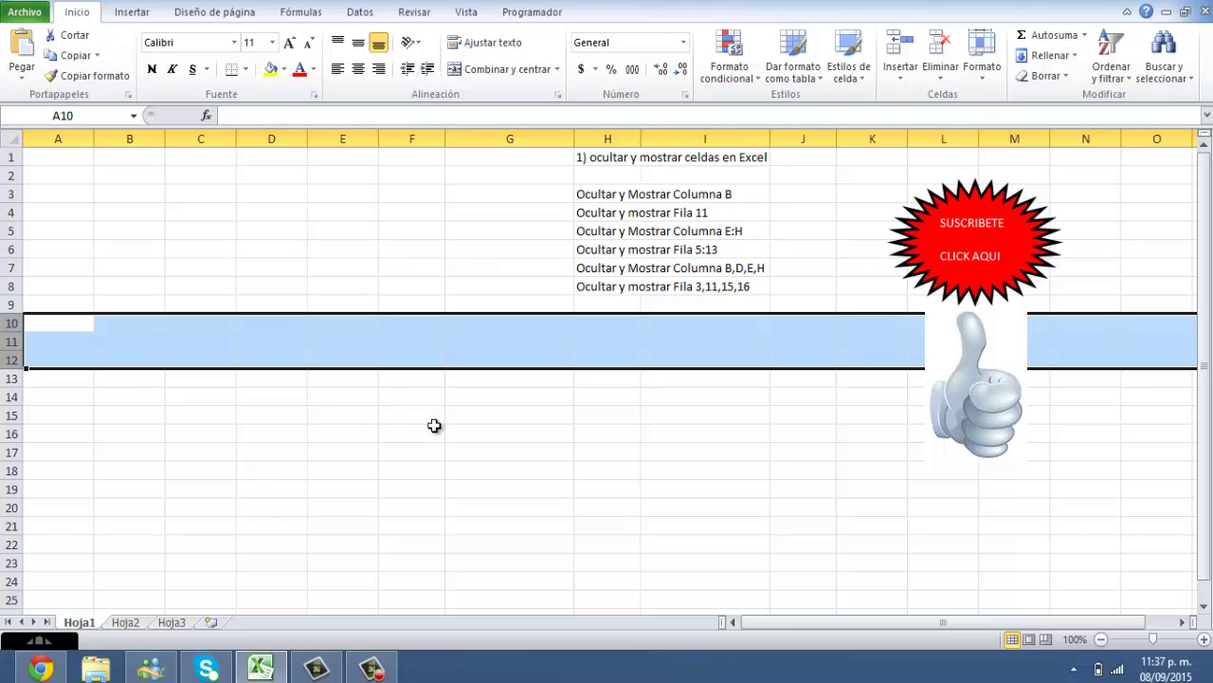
click(438, 395)
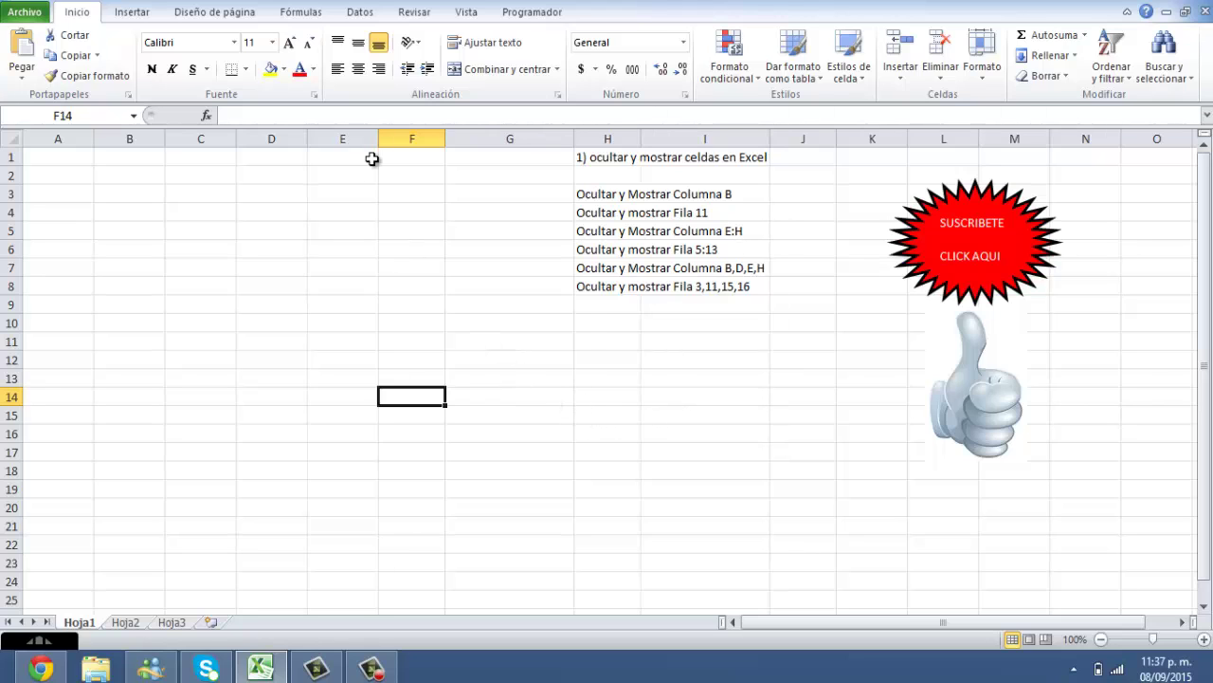
click(350, 137)
drag(352, 135, 559, 130)
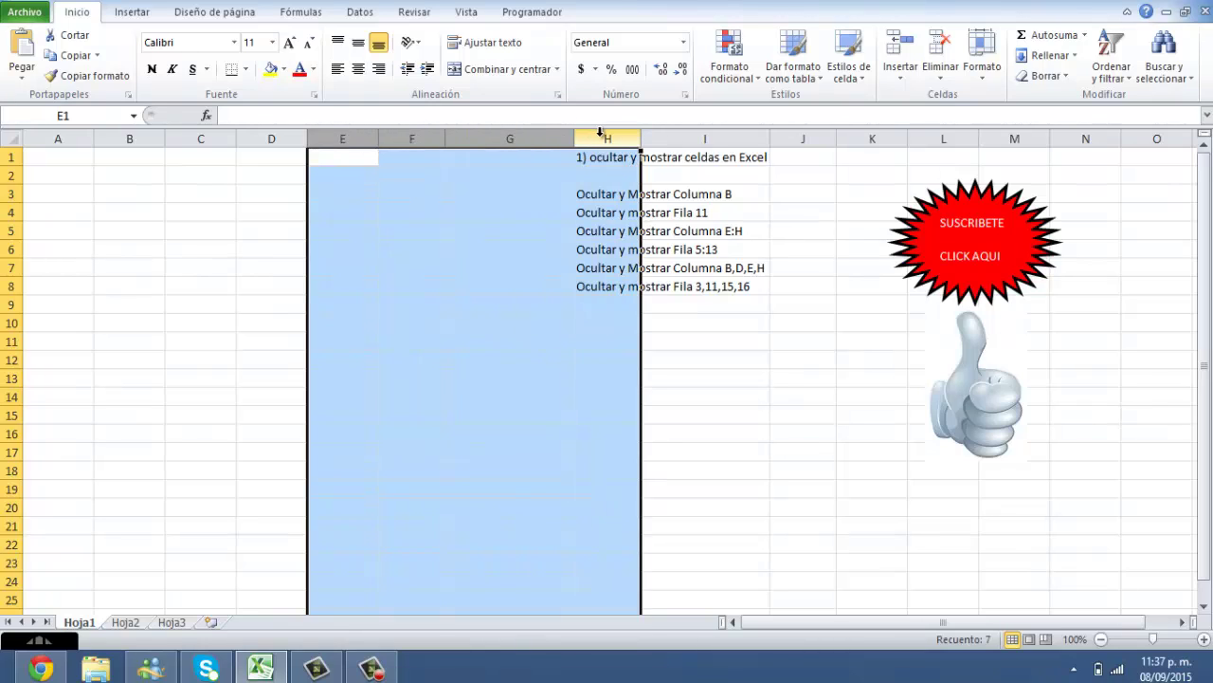
right_click(503, 136)
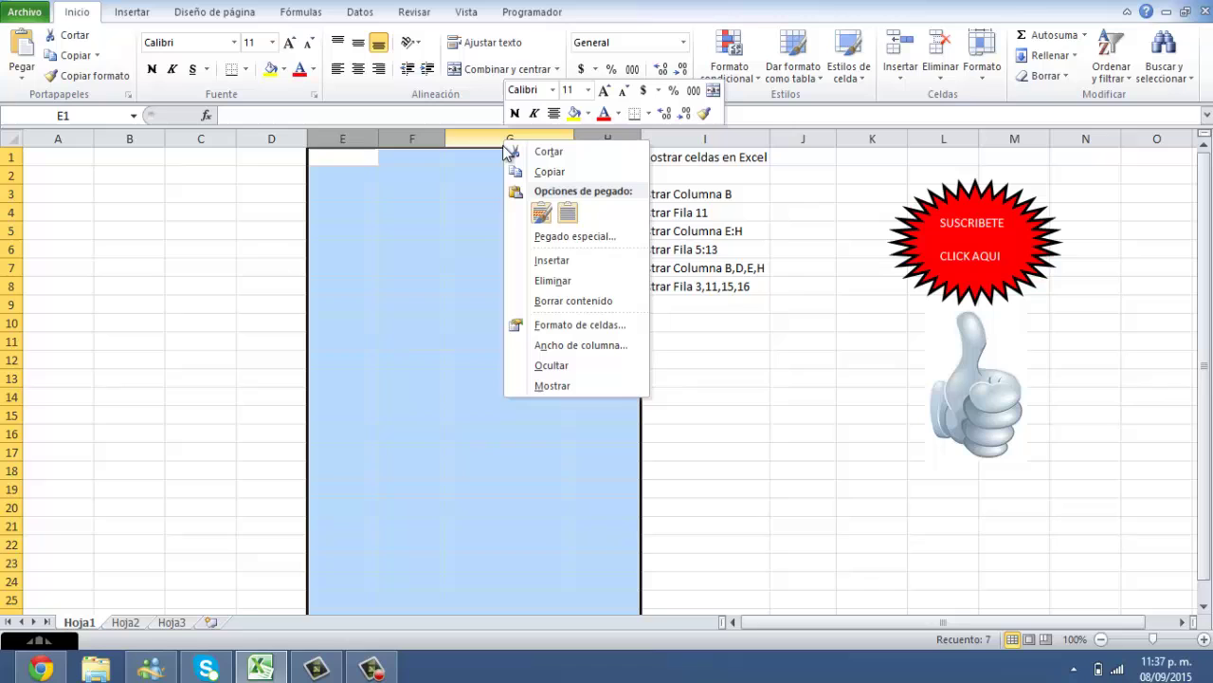
click(553, 368)
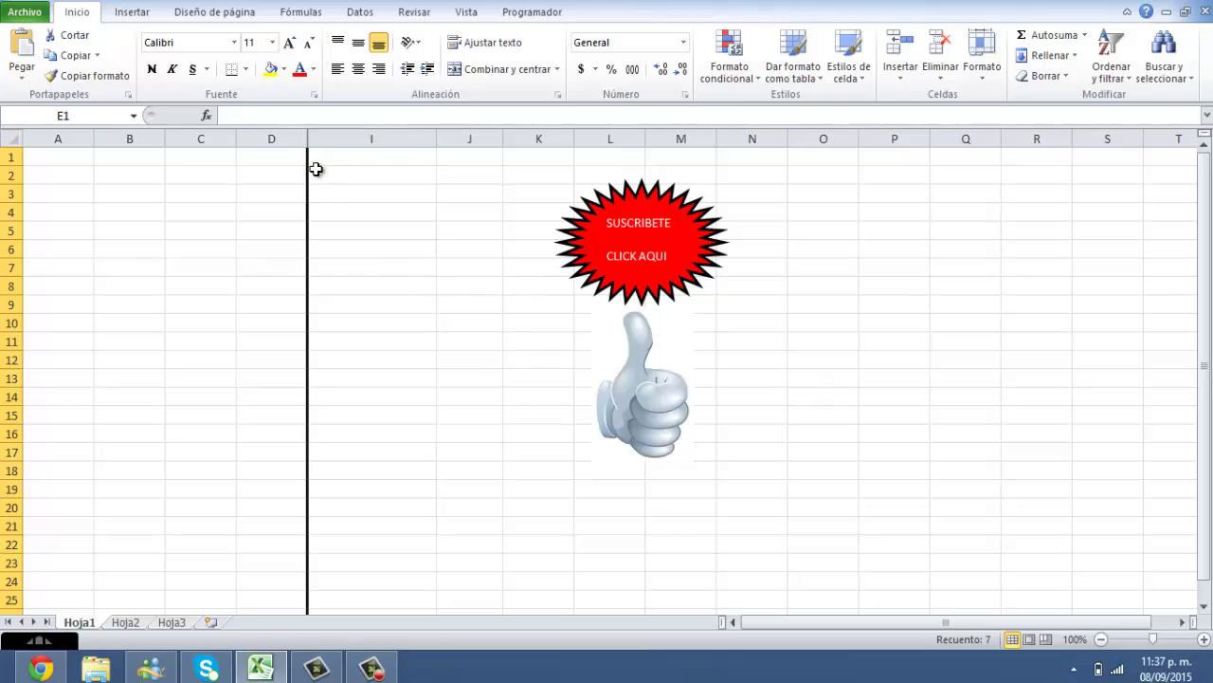
click(406, 359)
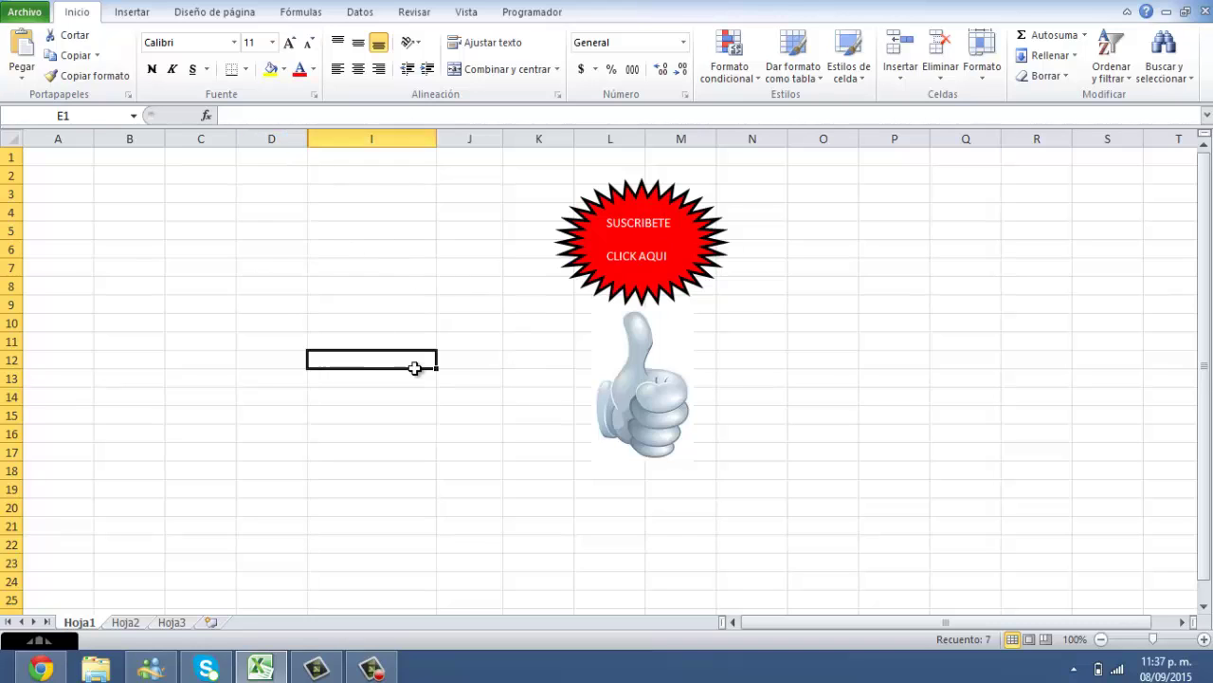
click(280, 137)
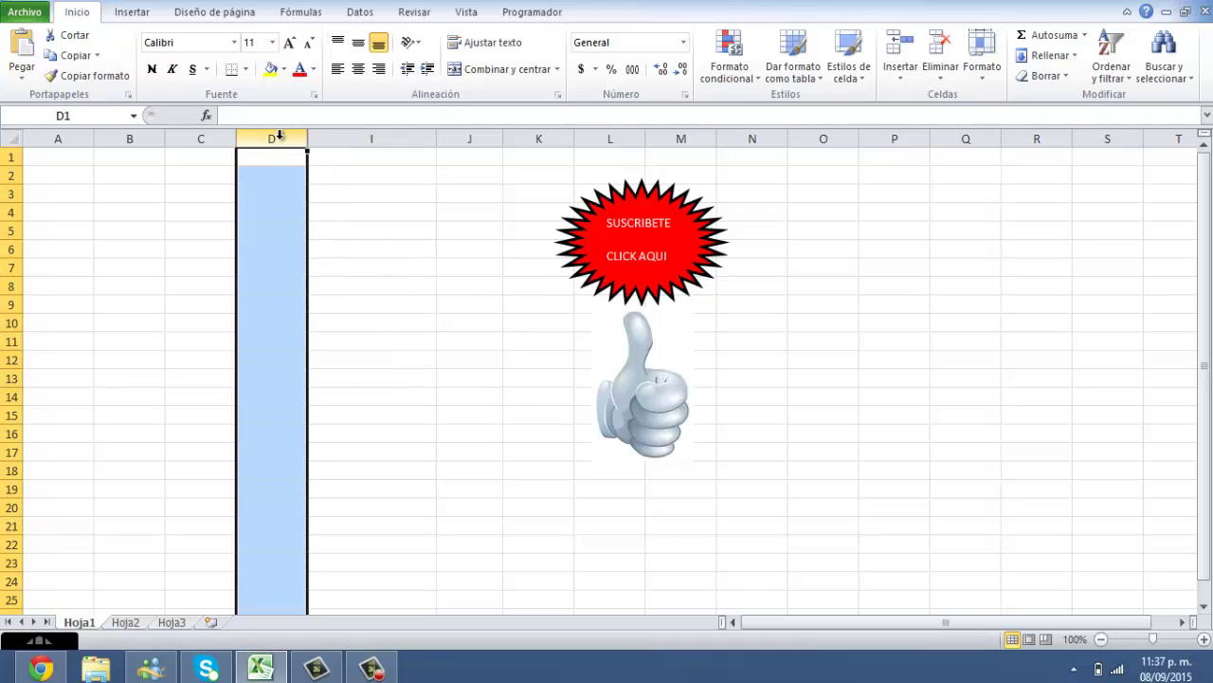
drag(289, 135, 379, 133)
right_click(371, 138)
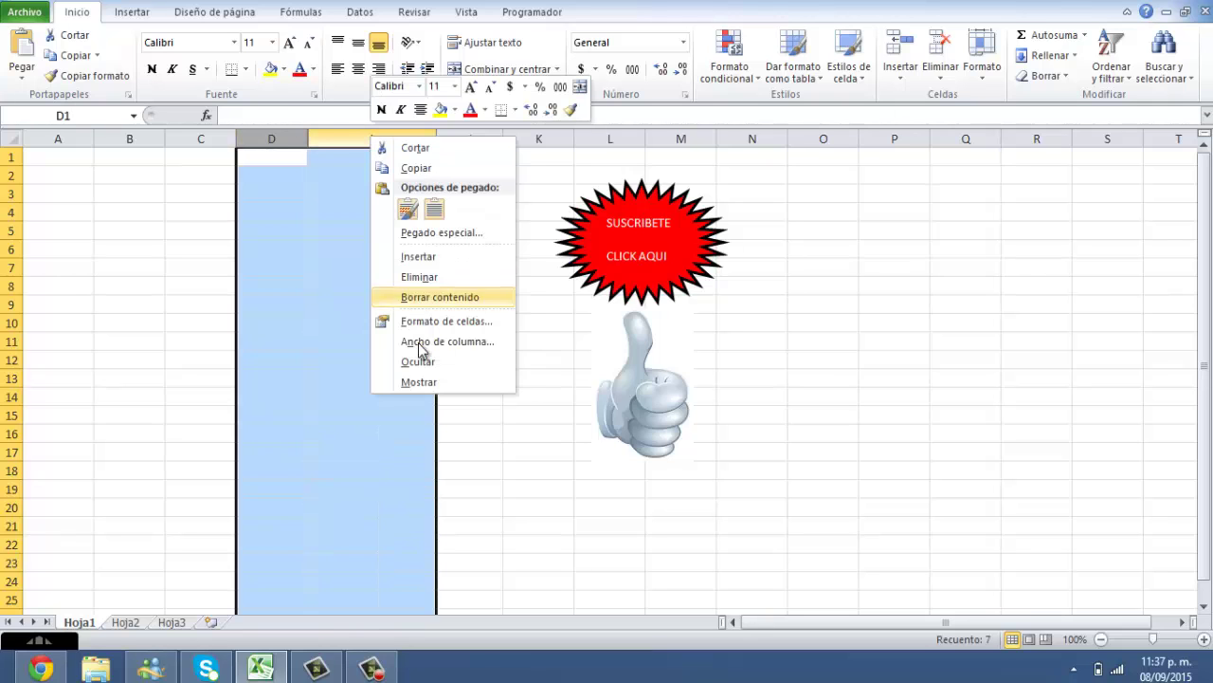
click(419, 383)
click(417, 386)
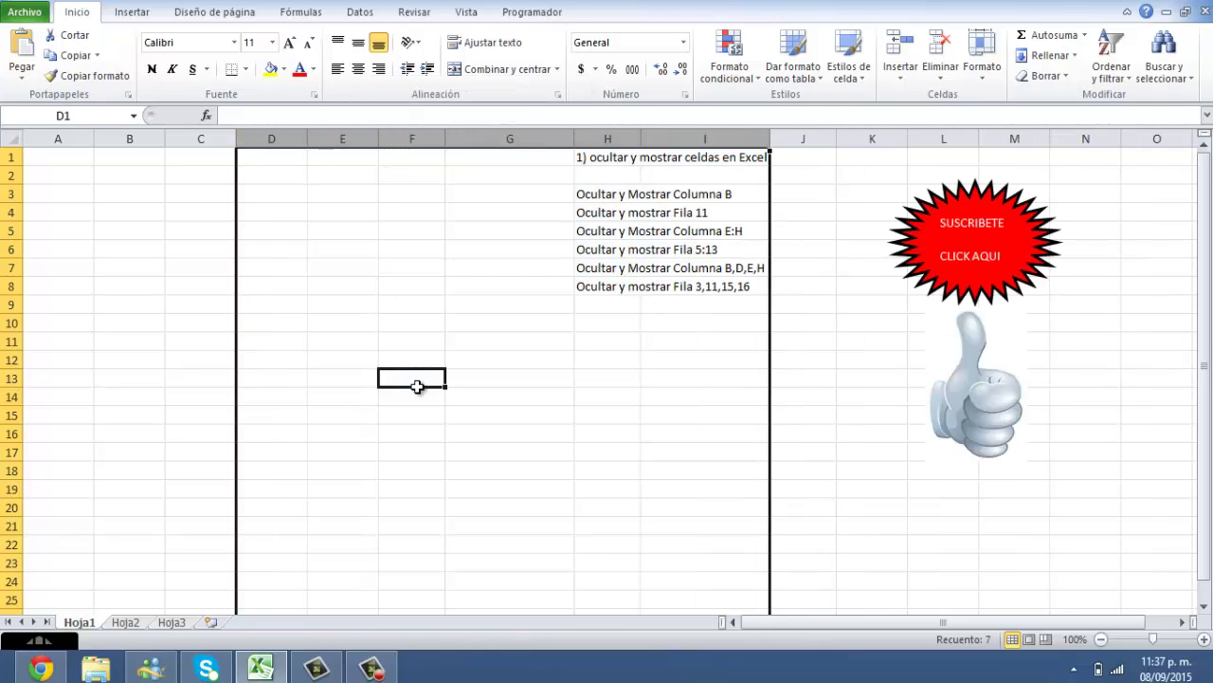
Step: Select row headers 5 through 13 and apply Formato > Ocultar y mostrar > Ocultar filas
click(595, 251)
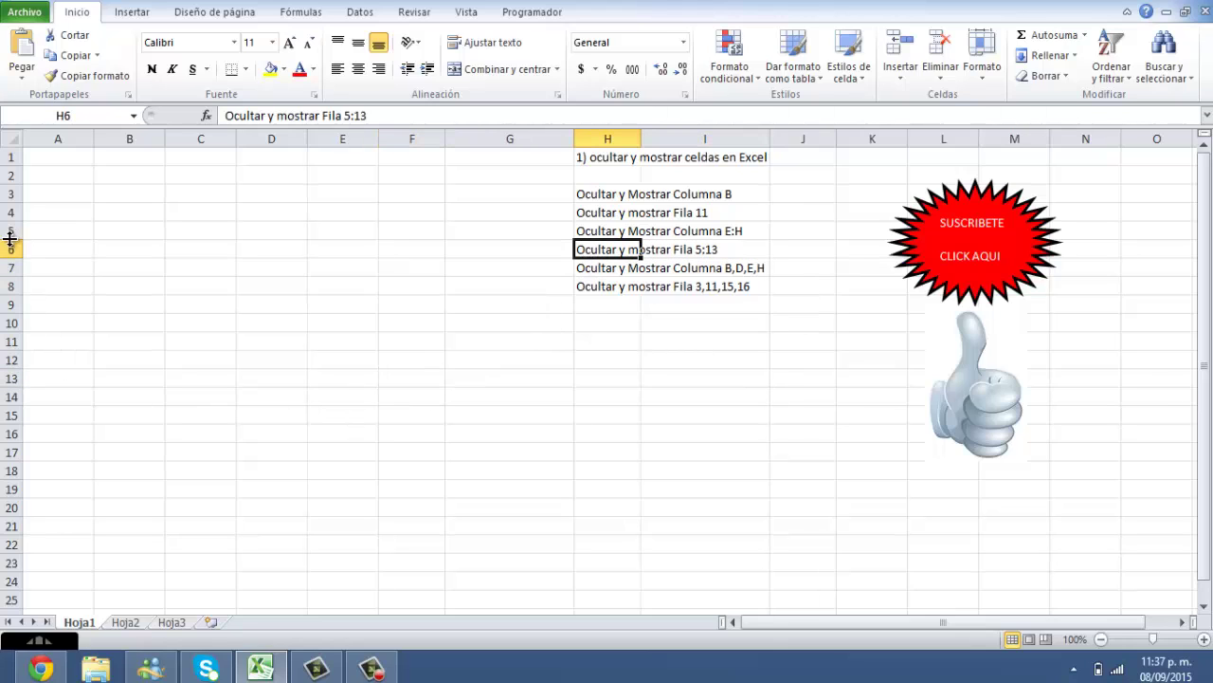
drag(6, 231, 7, 341)
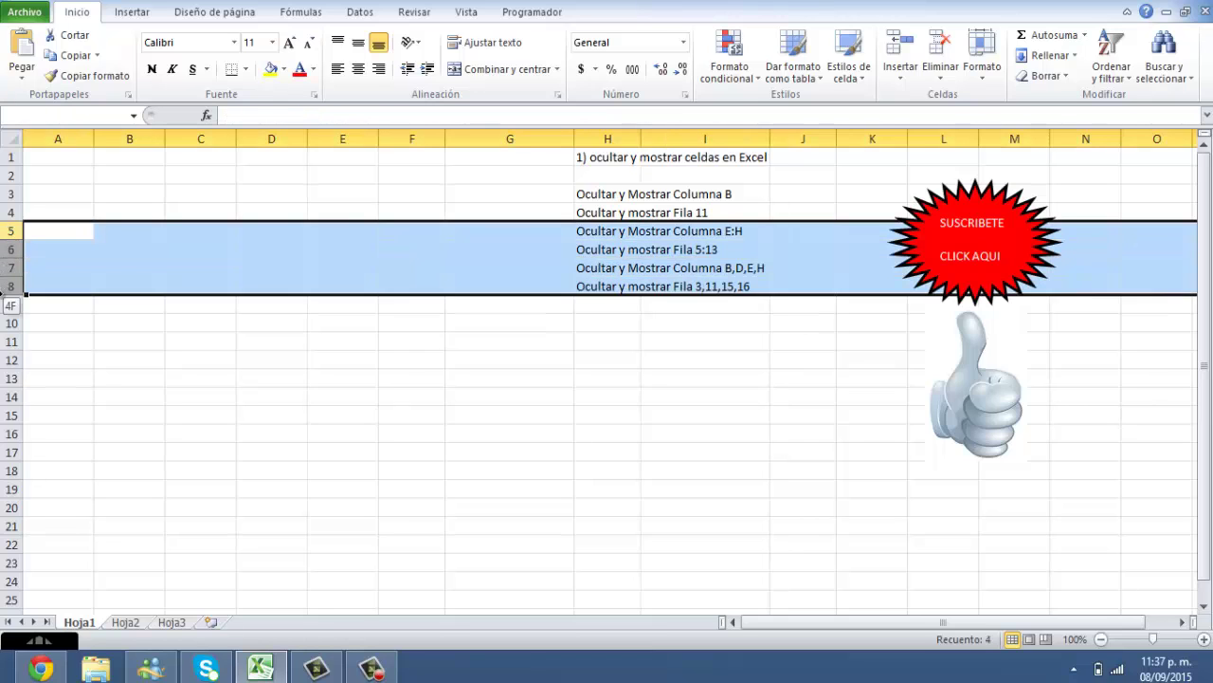
drag(5, 341, 4, 378)
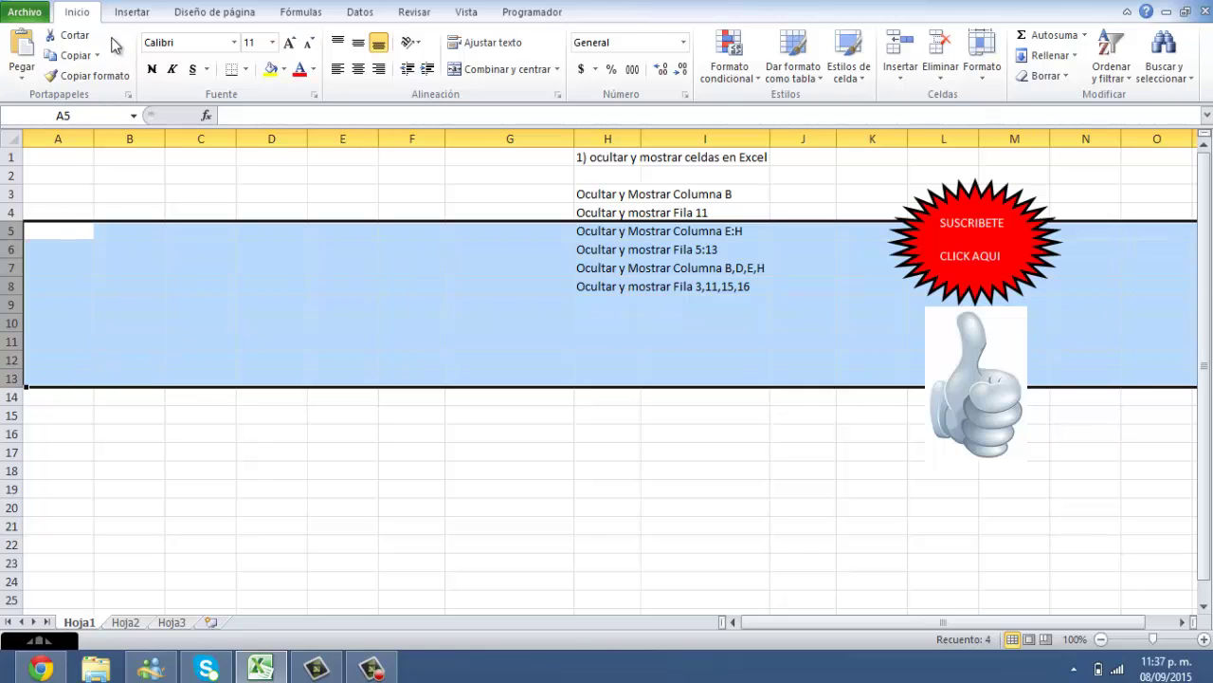
click(983, 84)
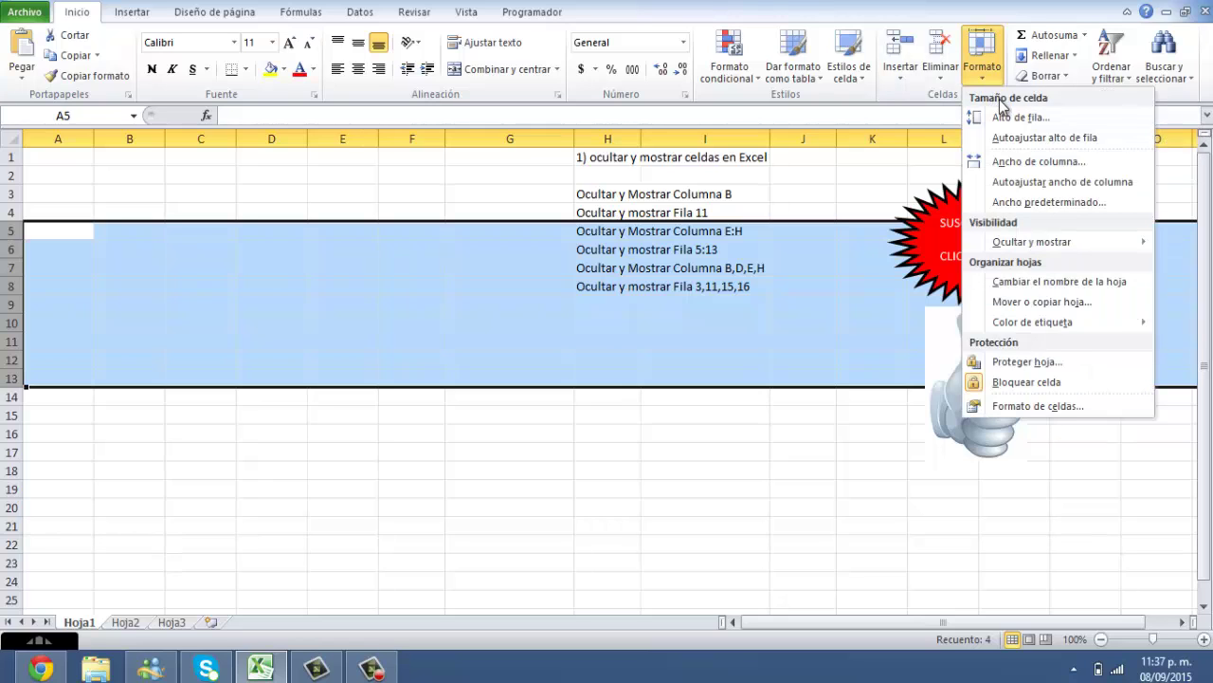
mouse_move(1029, 246)
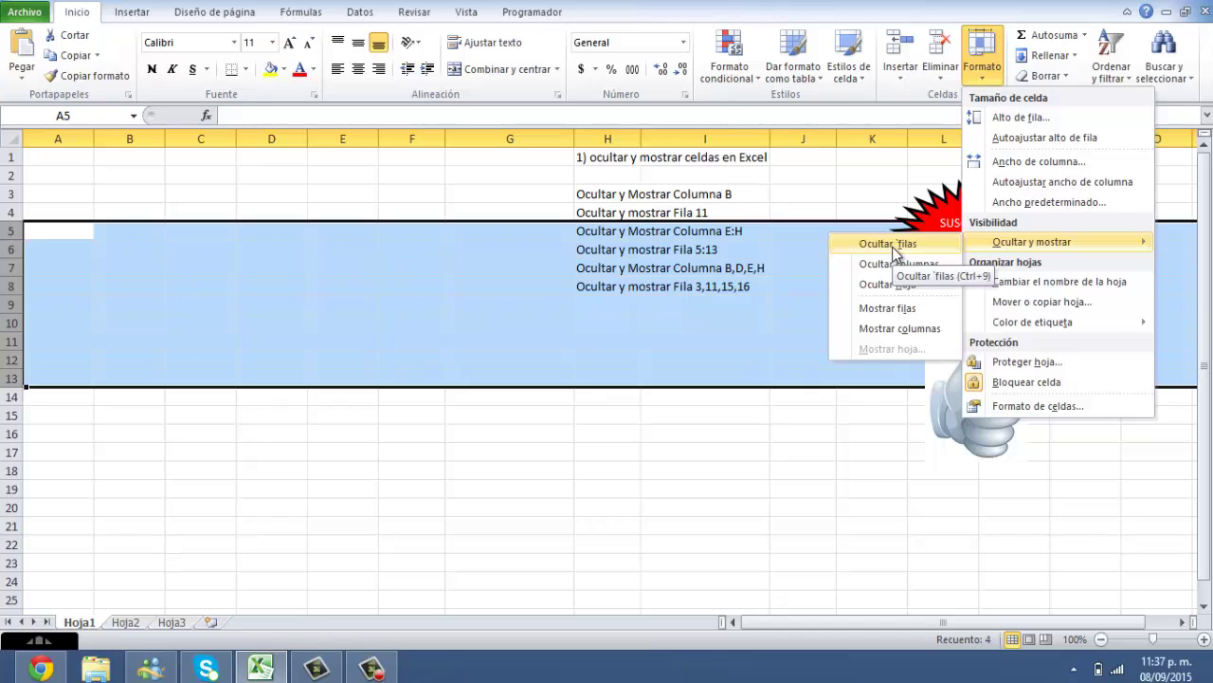
click(891, 247)
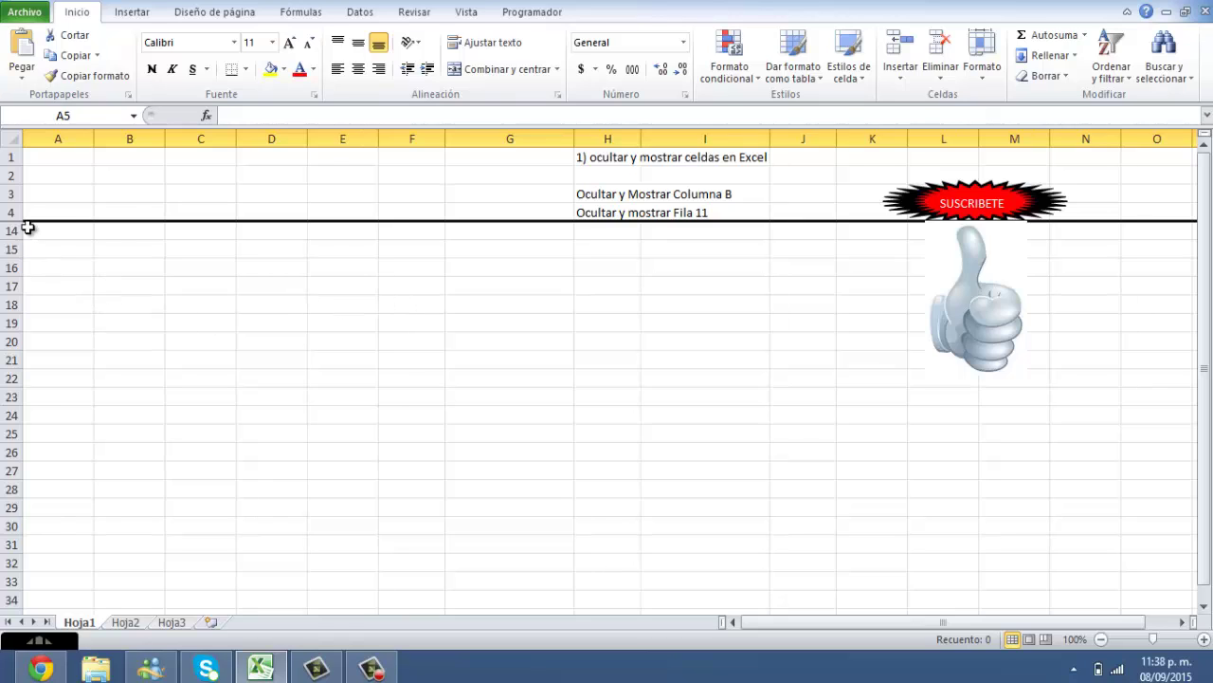
Step: Select rows 4 to 14 and apply Formato > Ocultar y mostrar > Mostrar filas, then deselect
drag(10, 213, 11, 230)
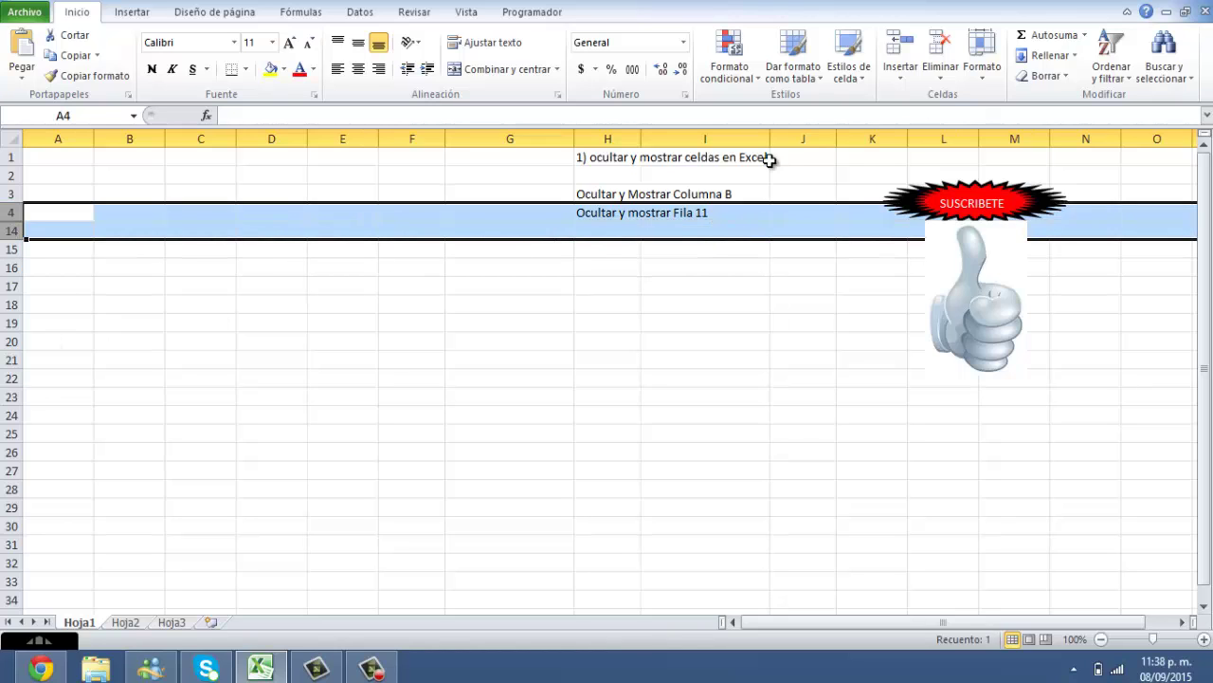
click(982, 75)
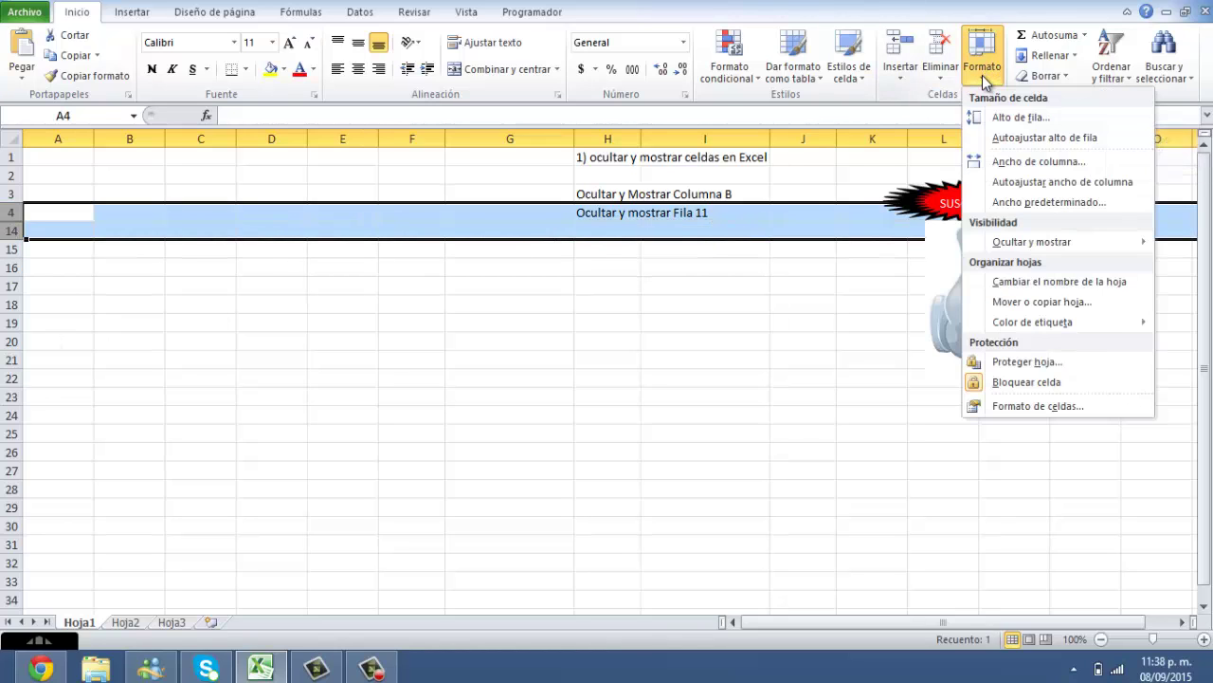
mouse_move(1050, 241)
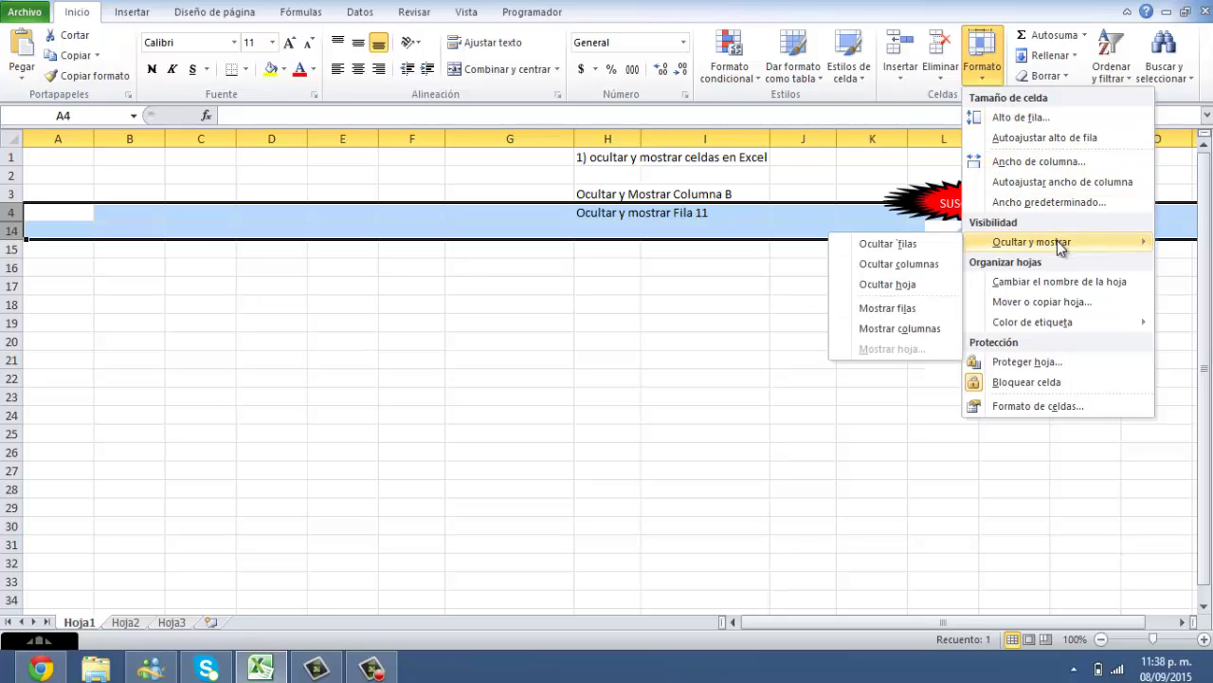
click(888, 308)
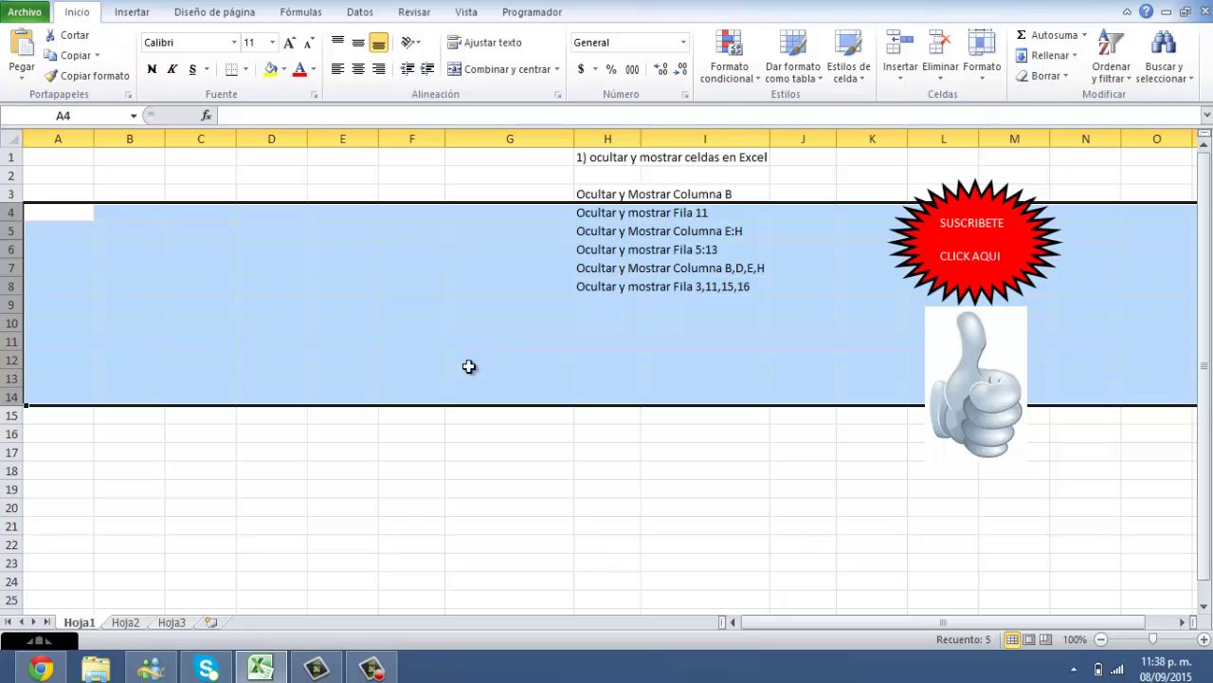
click(606, 468)
click(607, 271)
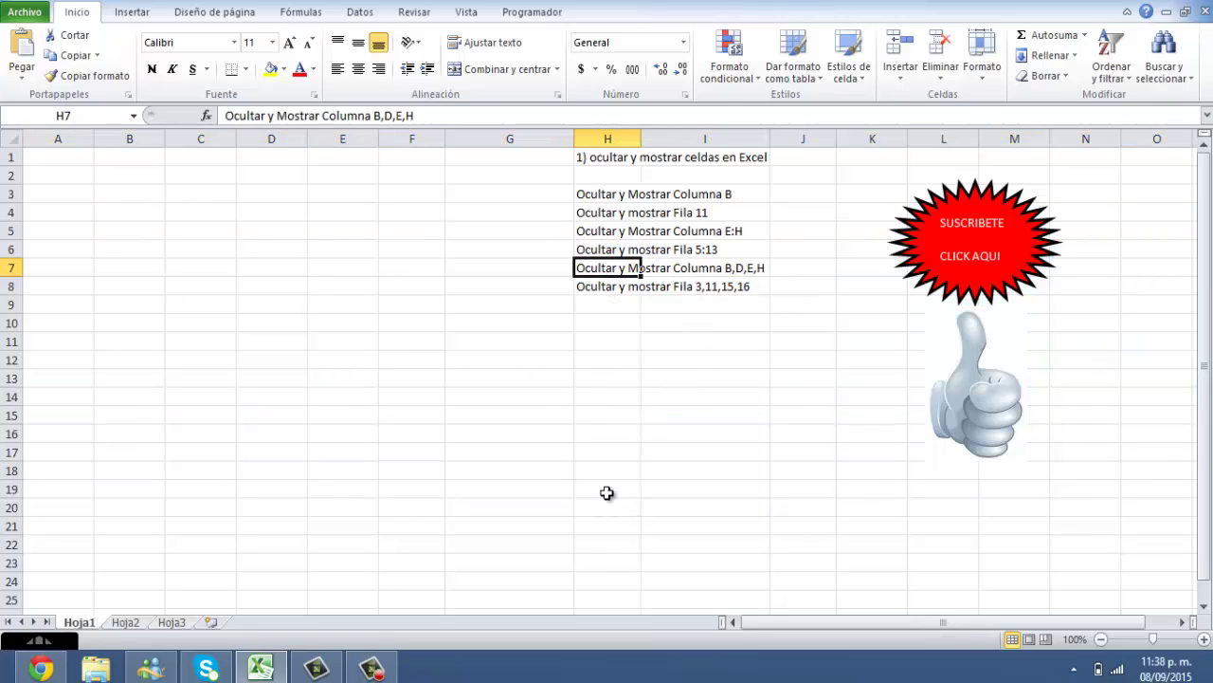
click(144, 135)
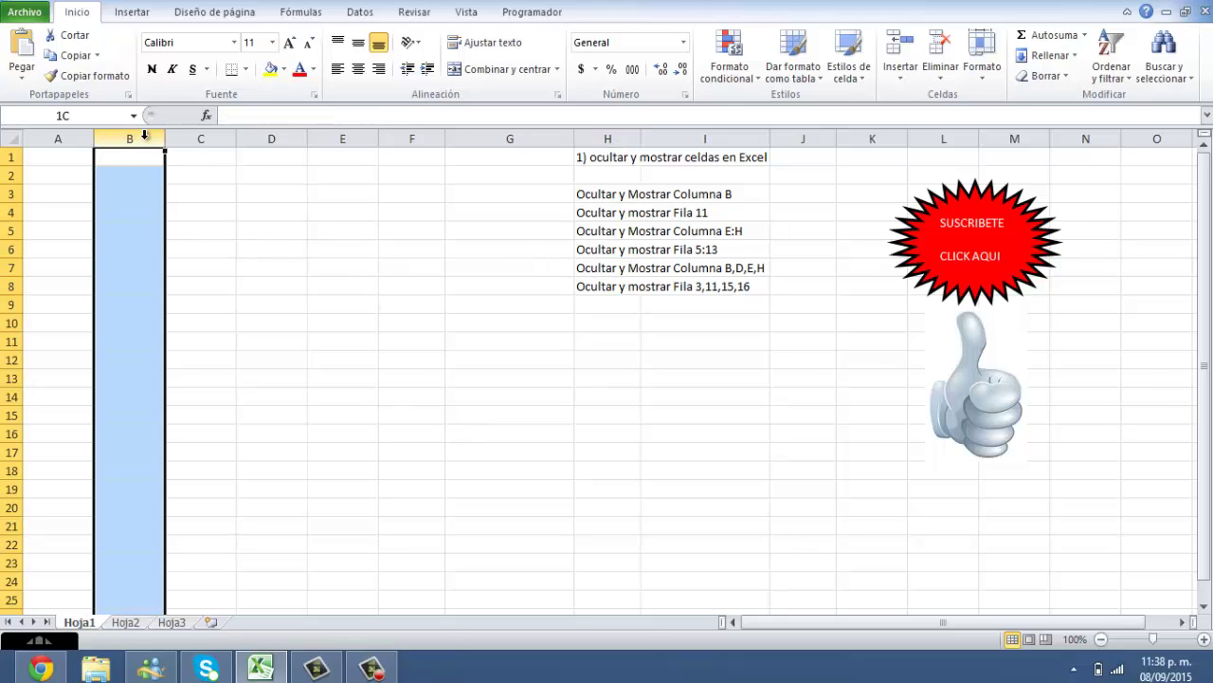
click(270, 136)
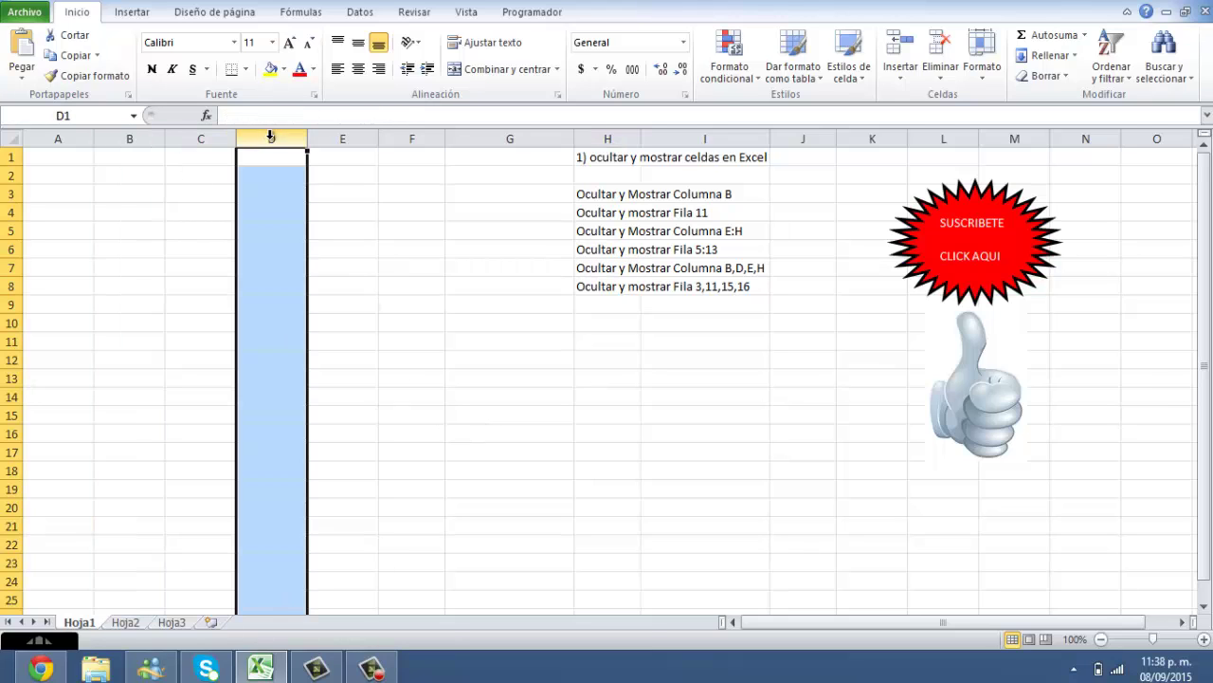
click(335, 136)
click(608, 137)
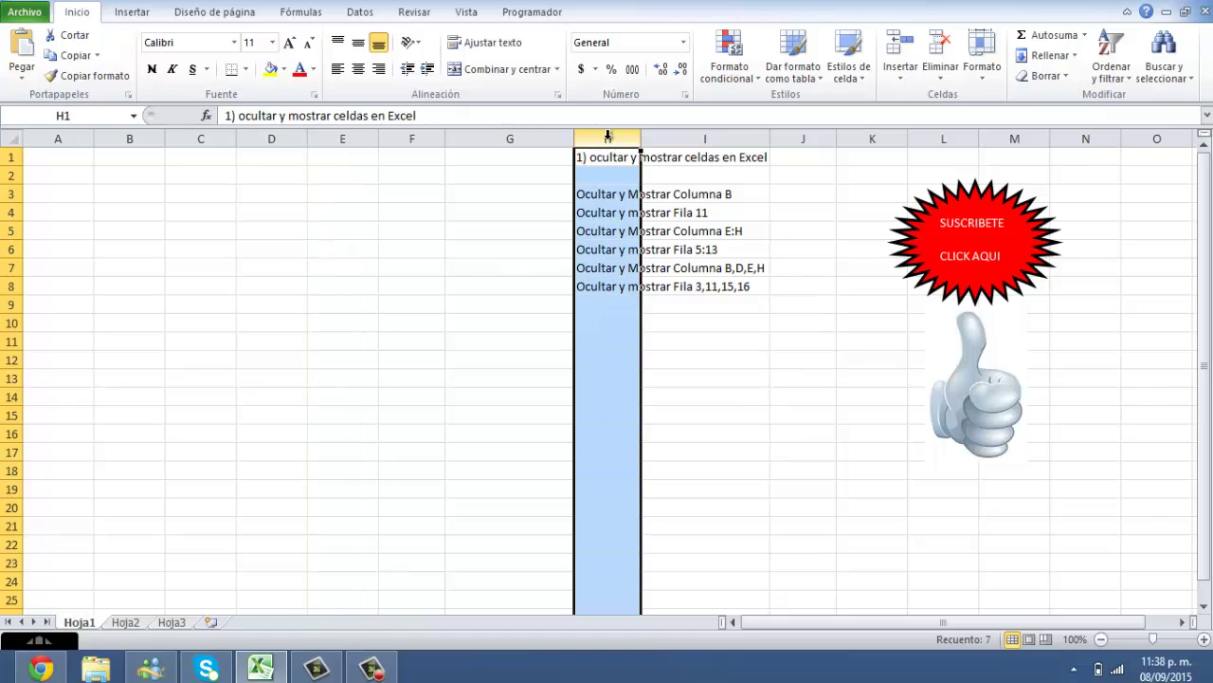
click(329, 377)
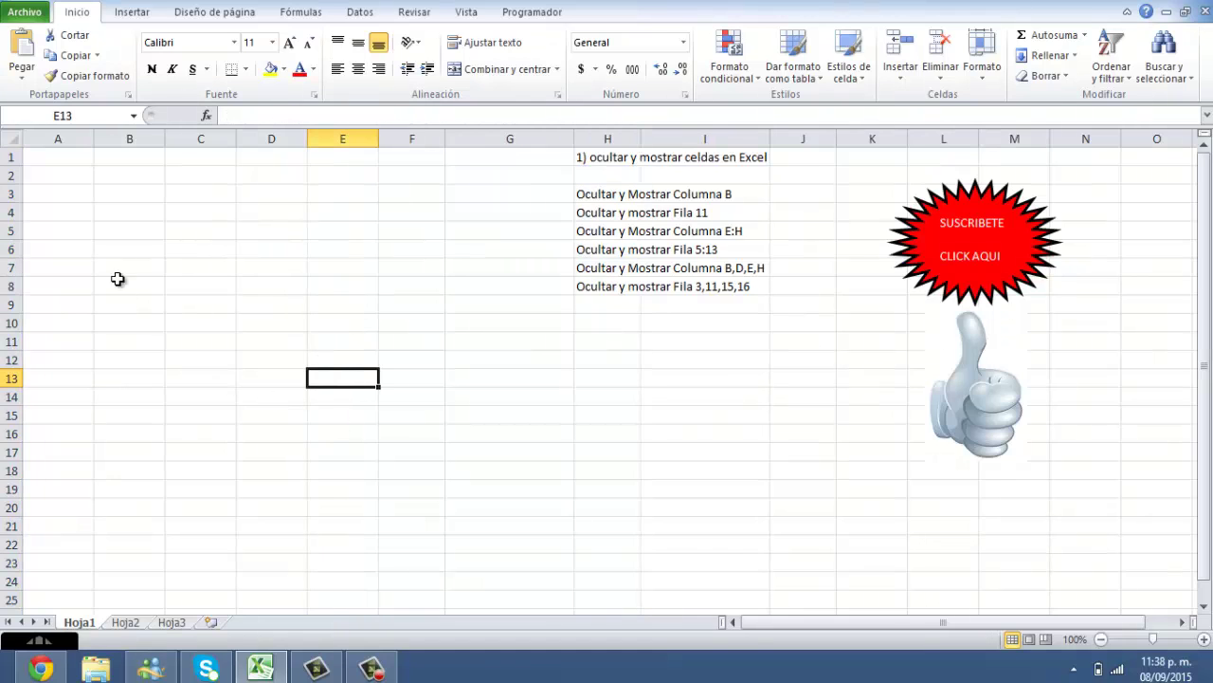
click(132, 136)
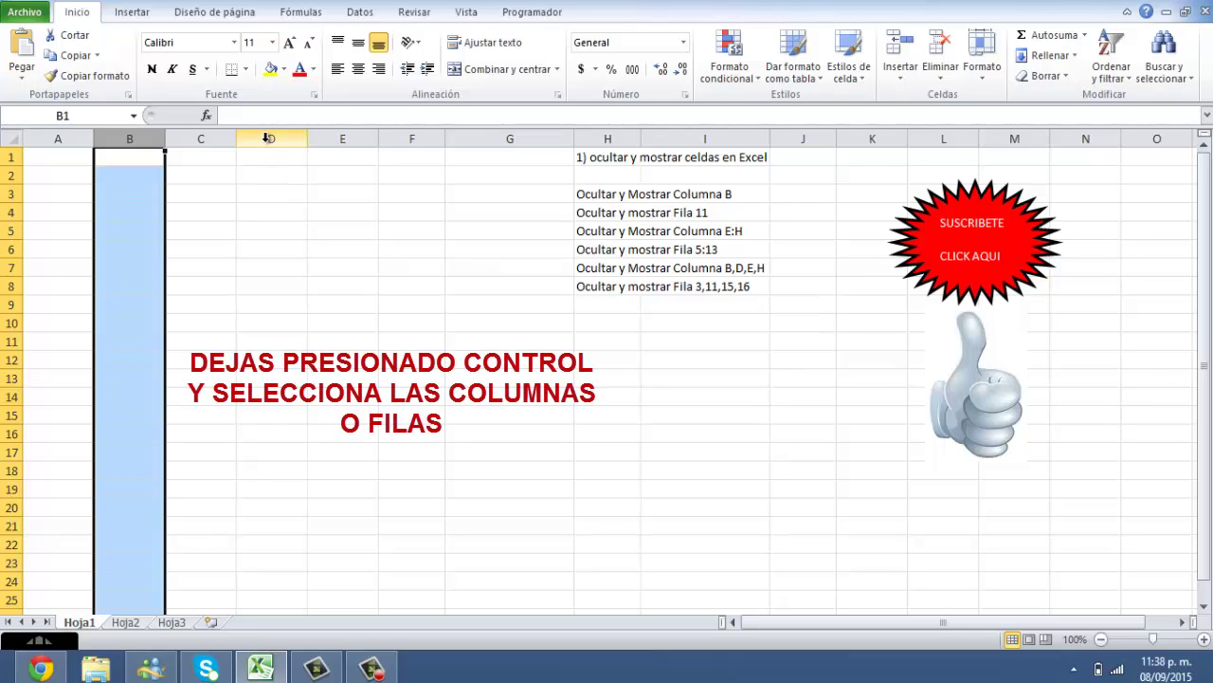
Step: Add columns D, E and H to column B's selection and choose Ocultar
ctrl+click(266, 139)
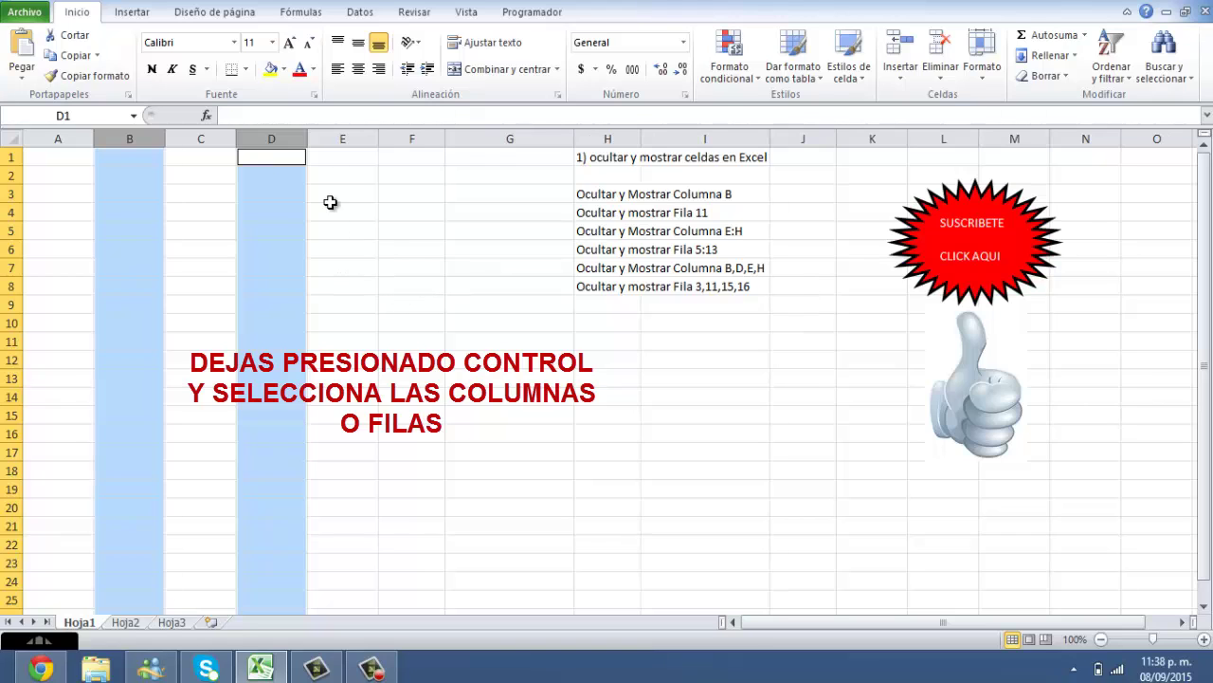
ctrl+click(342, 138)
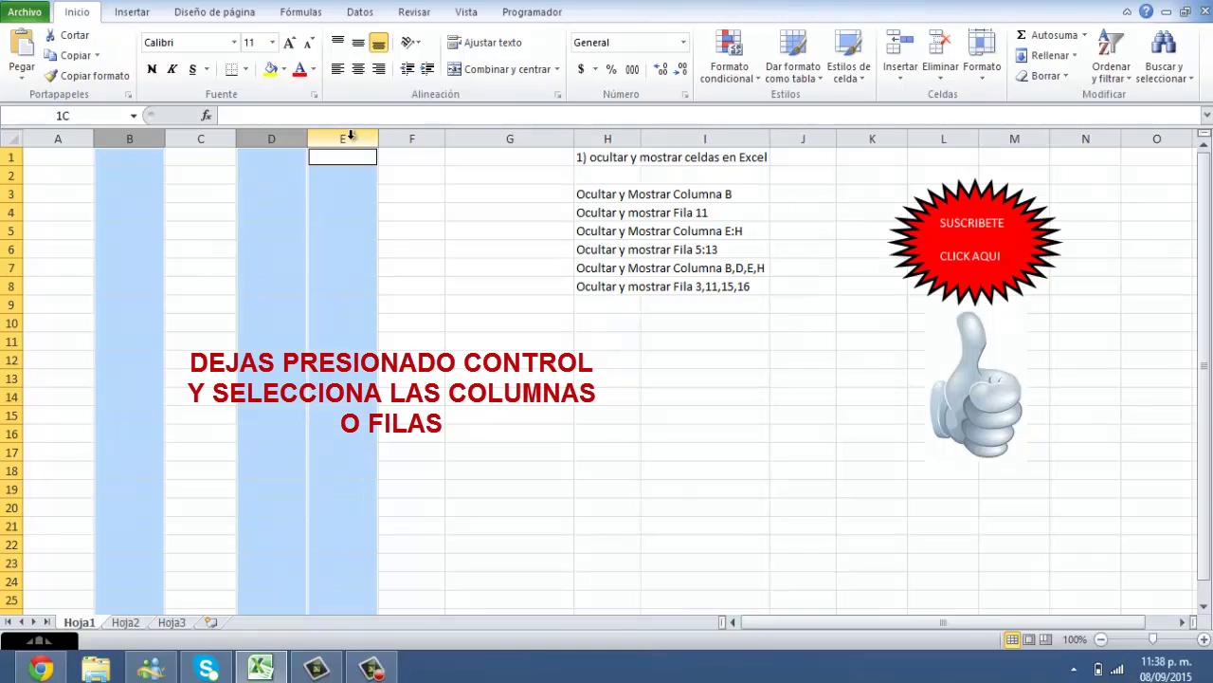
ctrl+click(604, 138)
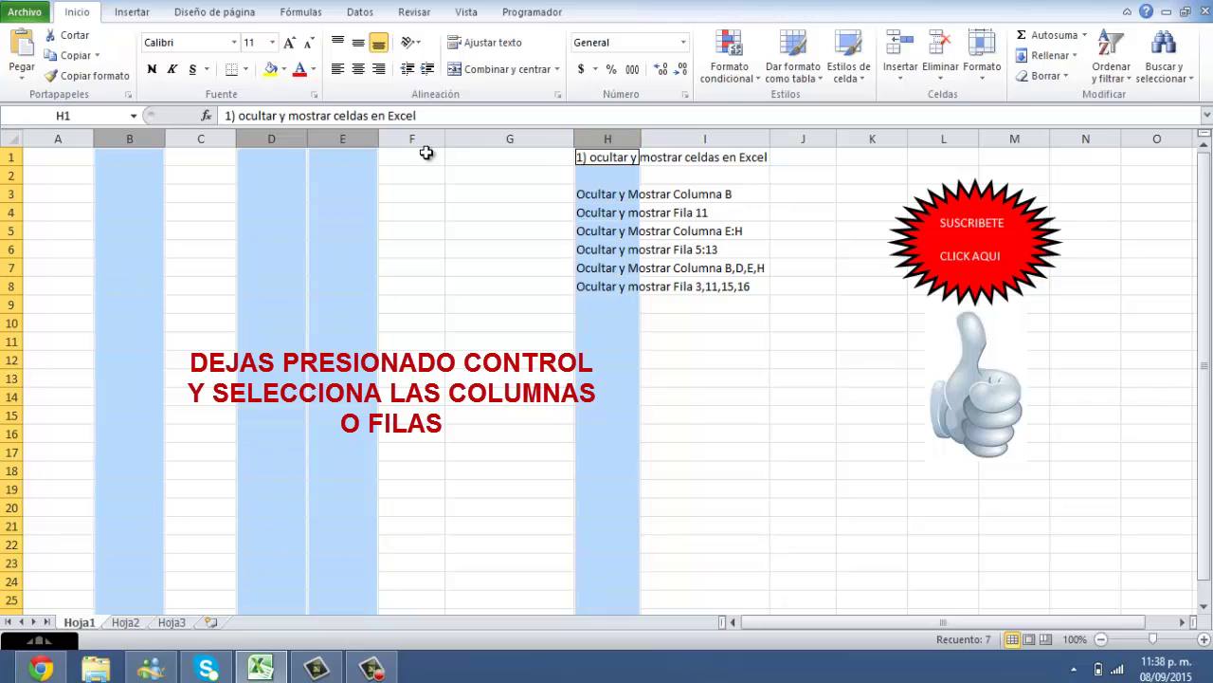
right_click(347, 140)
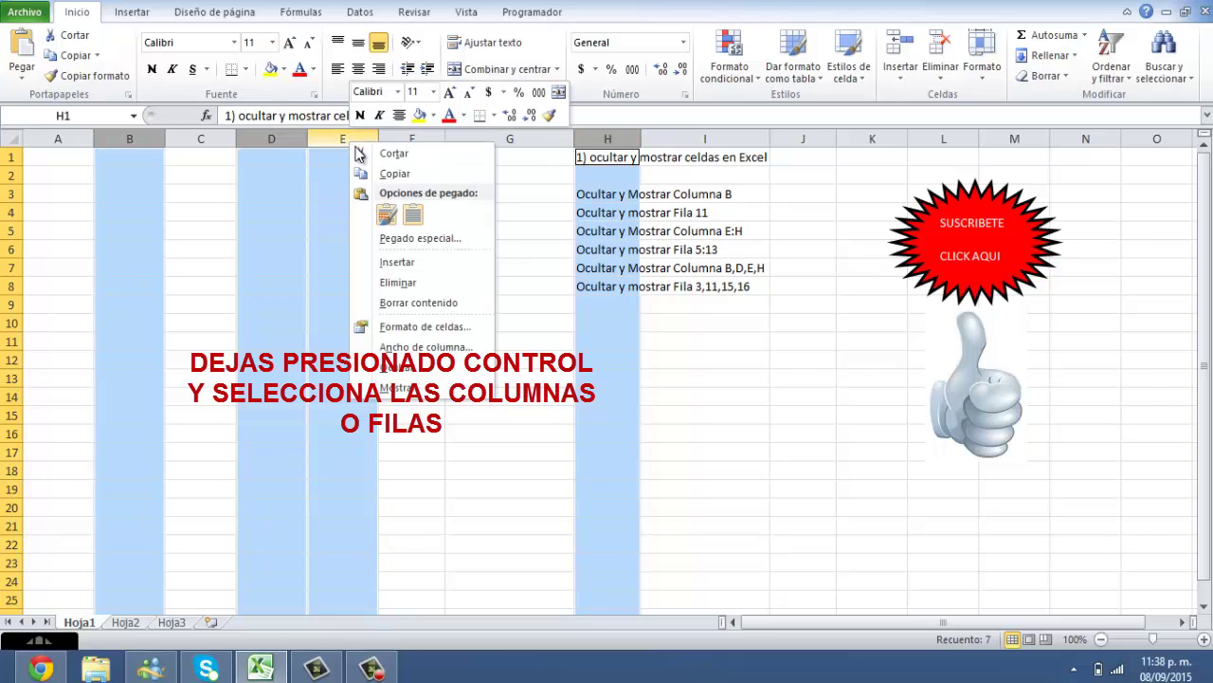
click(403, 368)
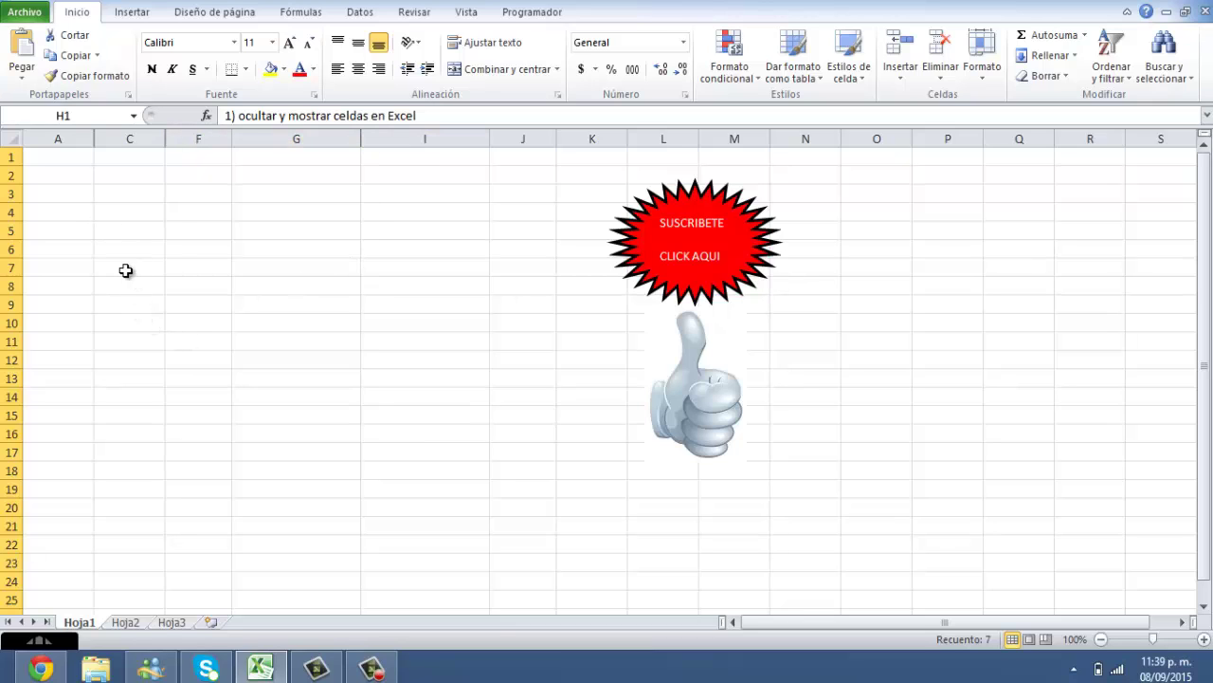
Step: Select columns A through I, choose Mostrar, then click cell H8 to deselect
click(61, 138)
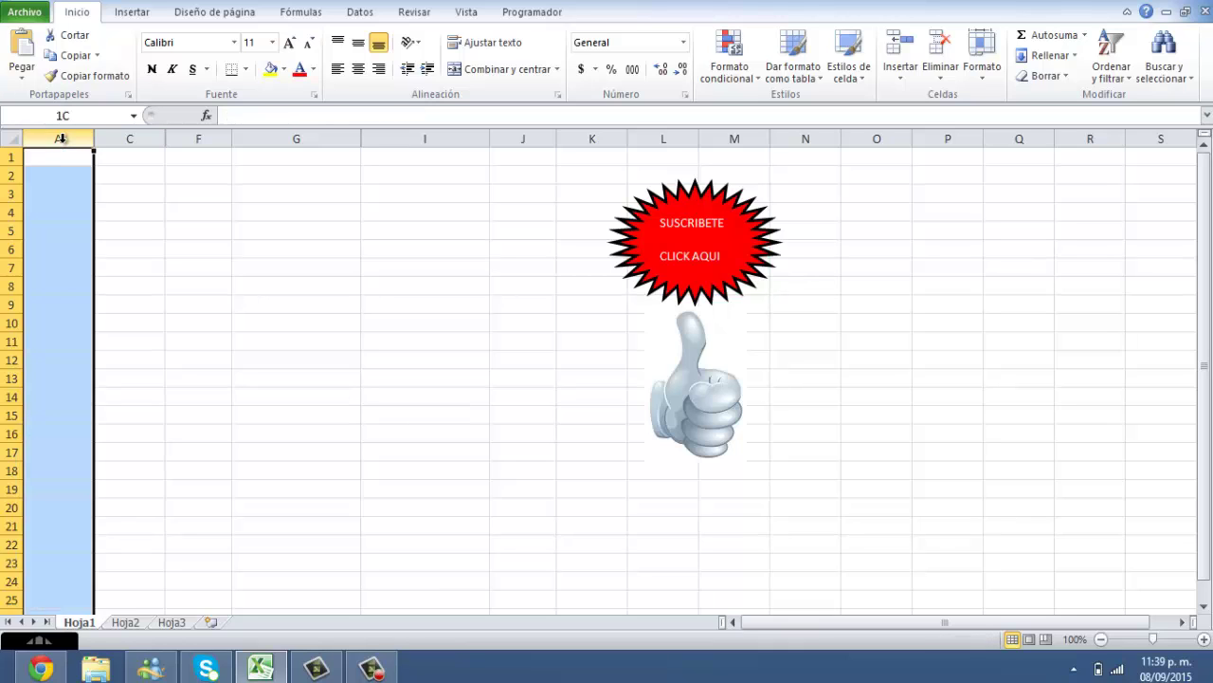
drag(79, 140, 432, 110)
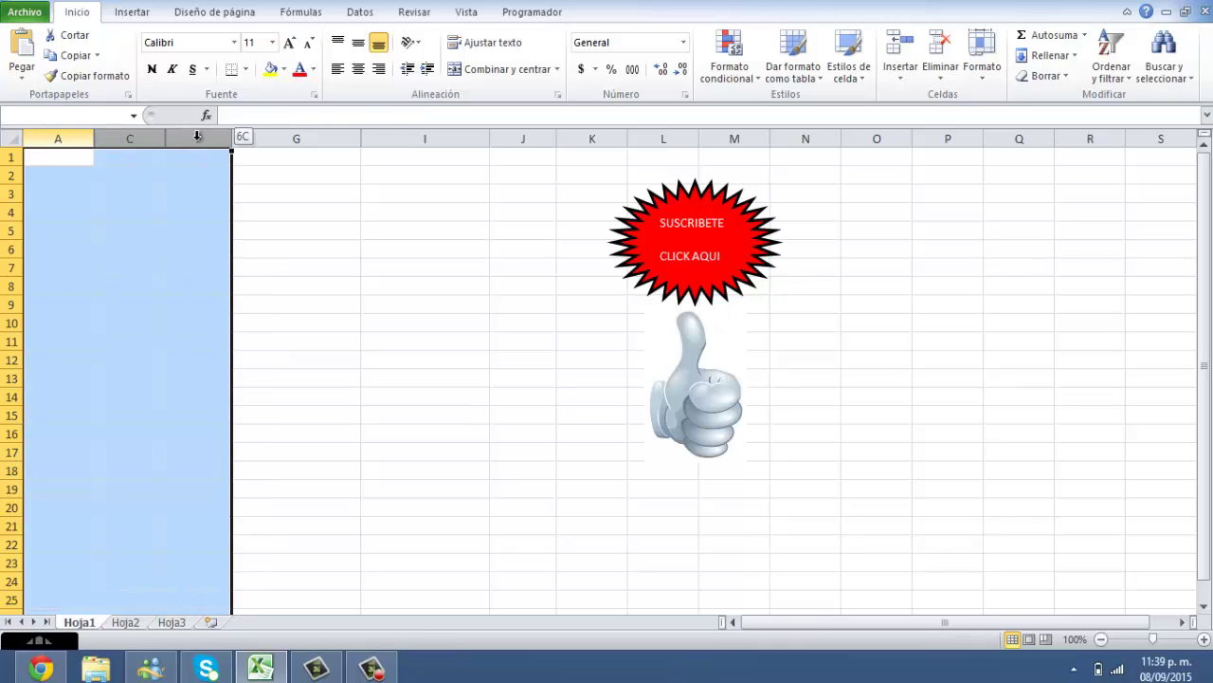
right_click(427, 142)
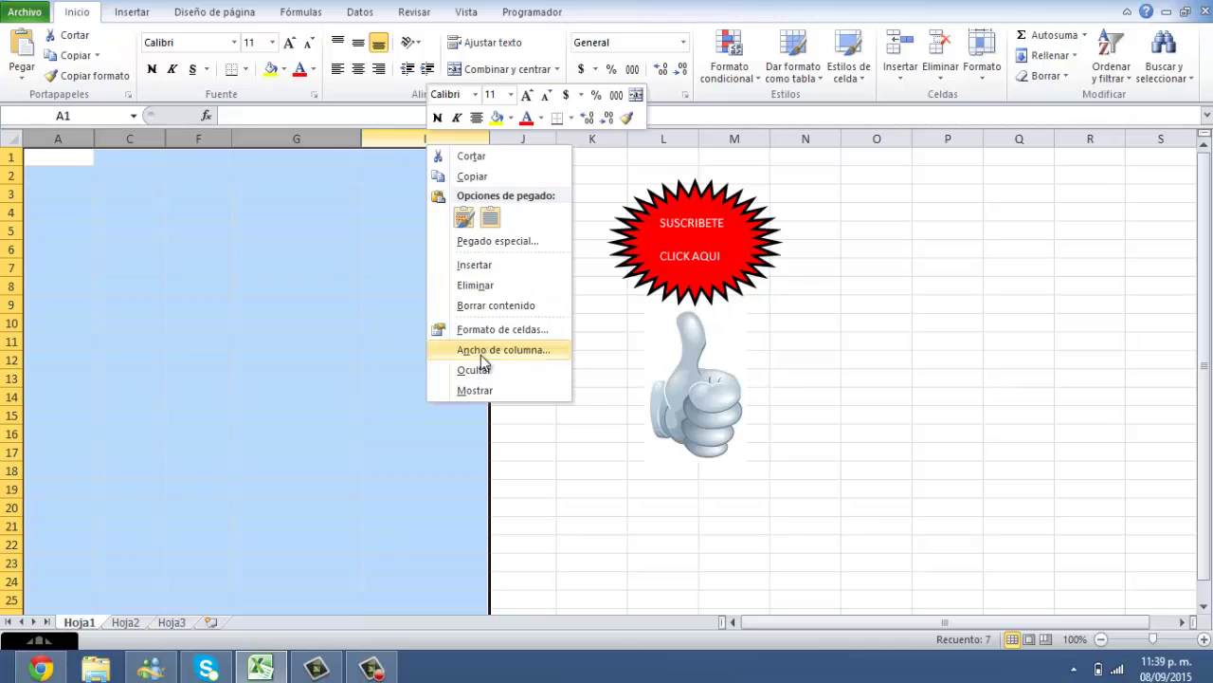
click(479, 389)
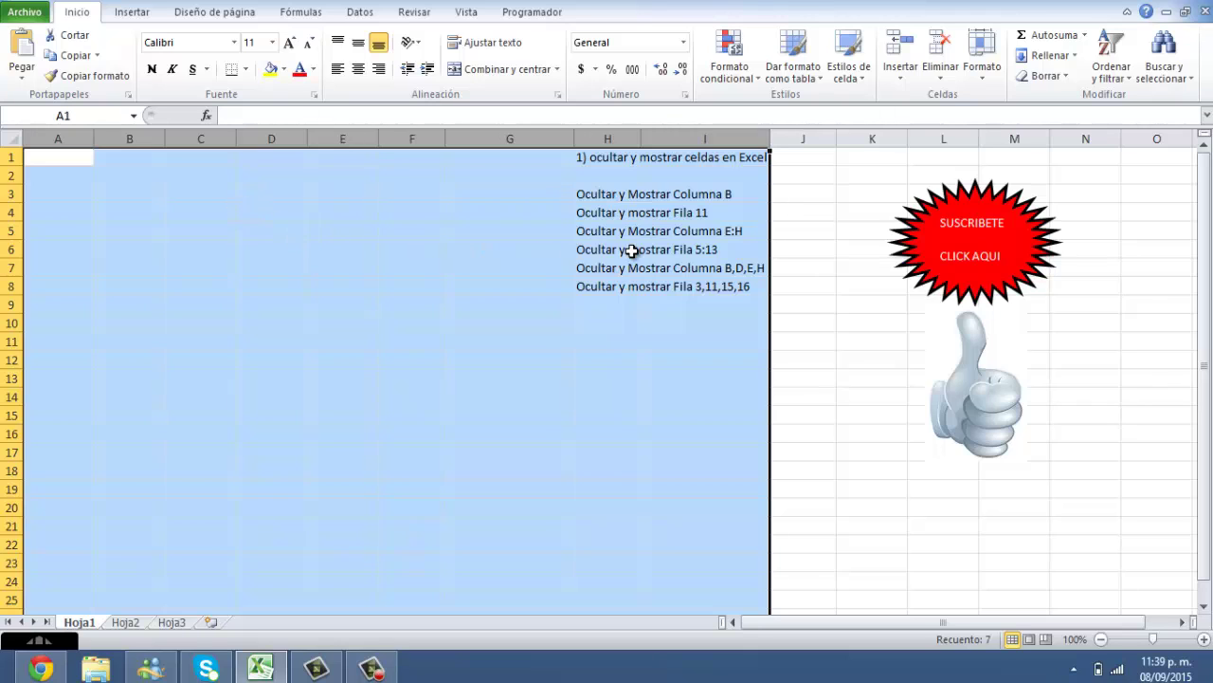
click(604, 285)
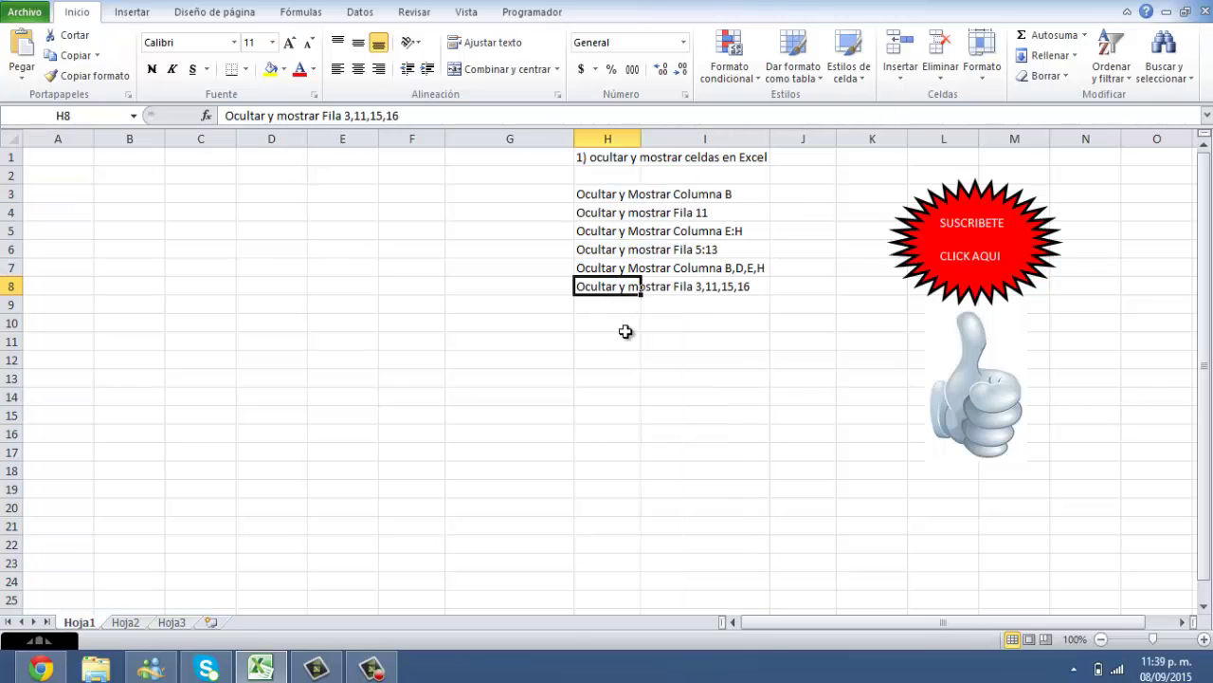
Step: Select rows 3, 11, 15 and 16 together and hide them with Ocultar
click(14, 193)
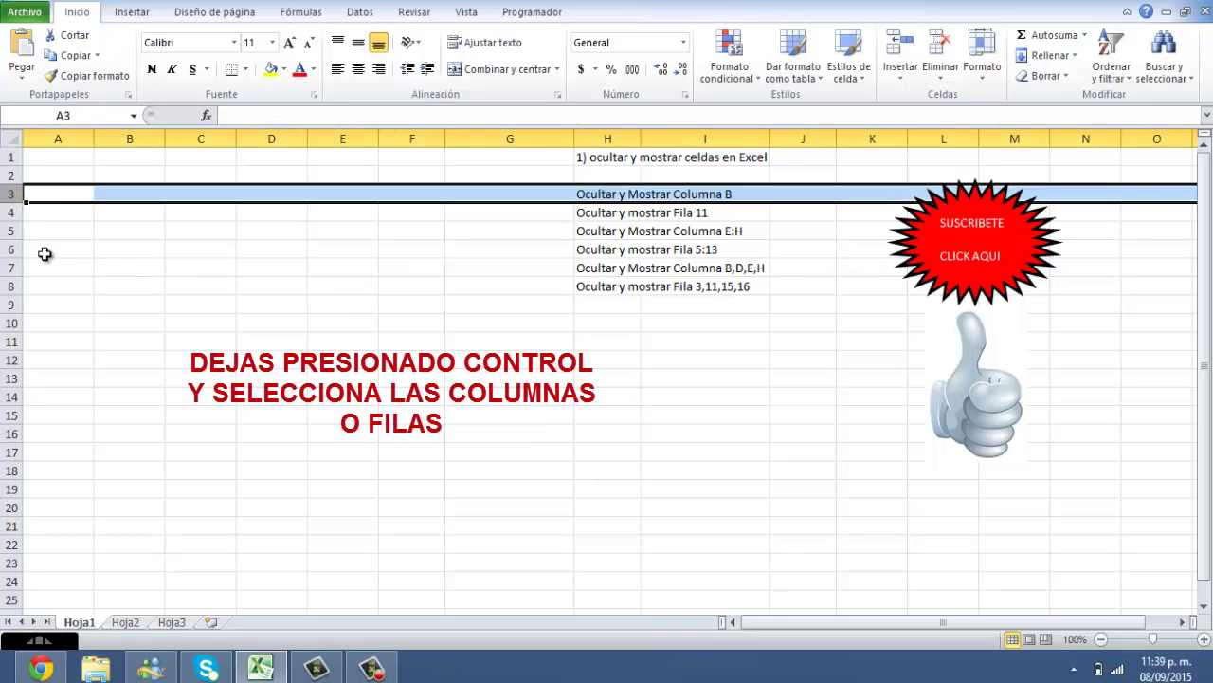
ctrl+click(9, 342)
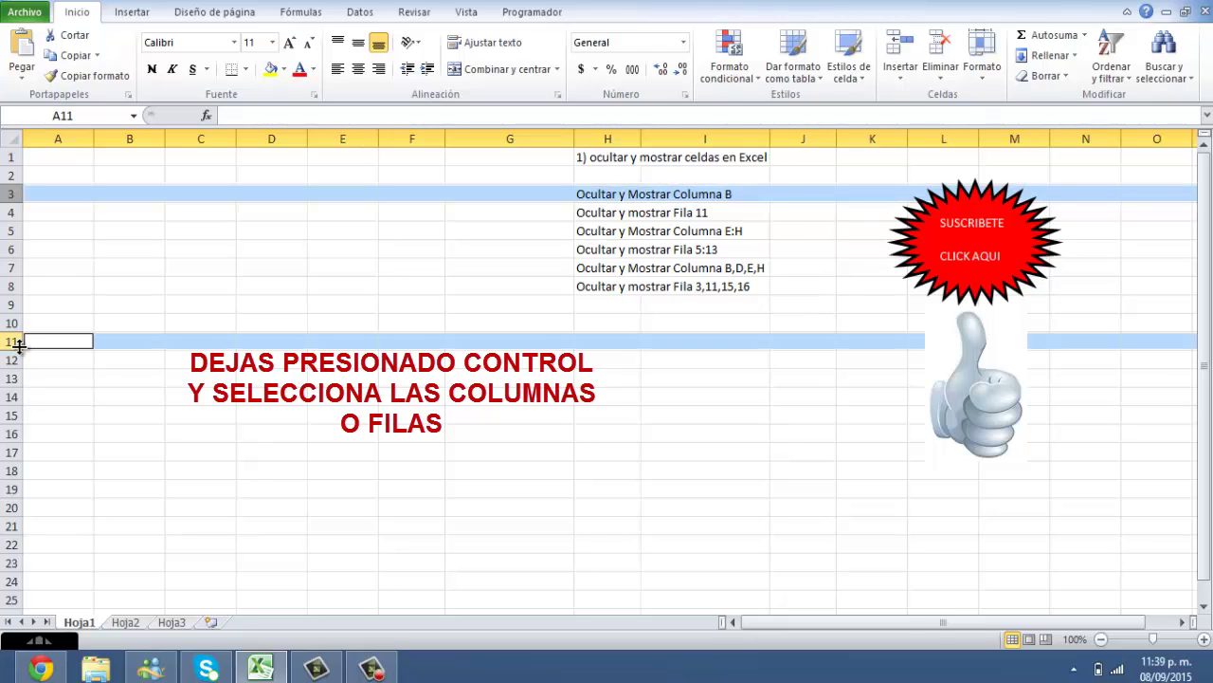
ctrl+click(9, 415)
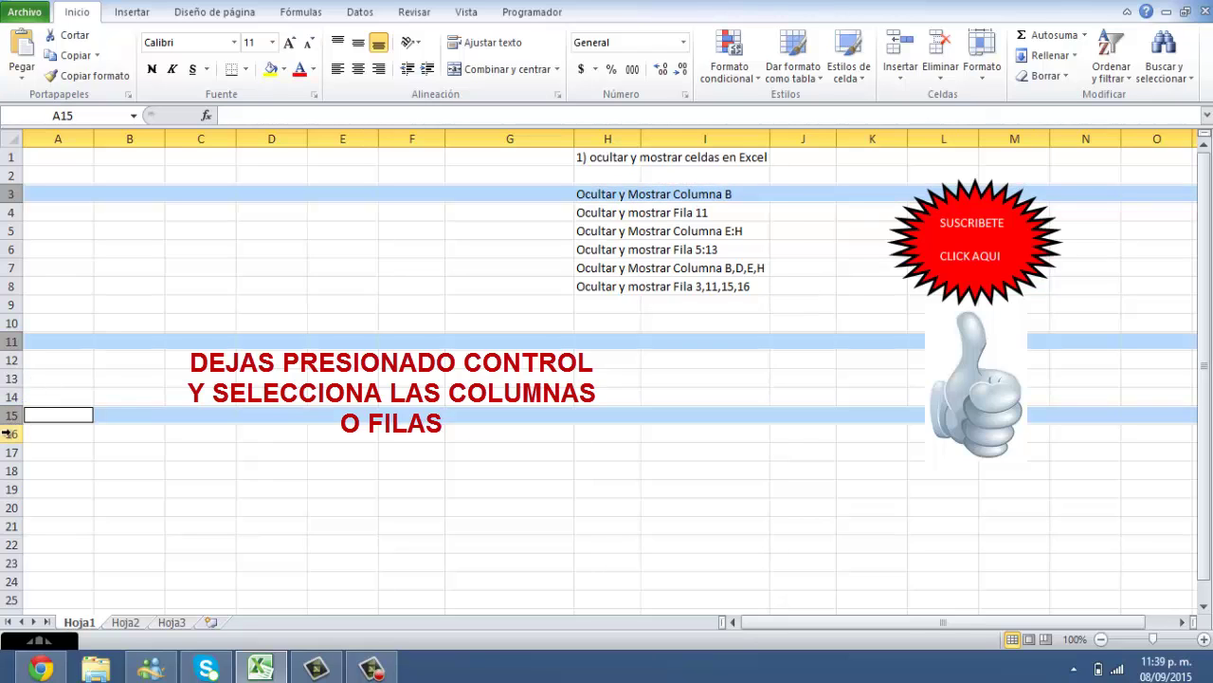
ctrl+click(10, 433)
right_click(12, 438)
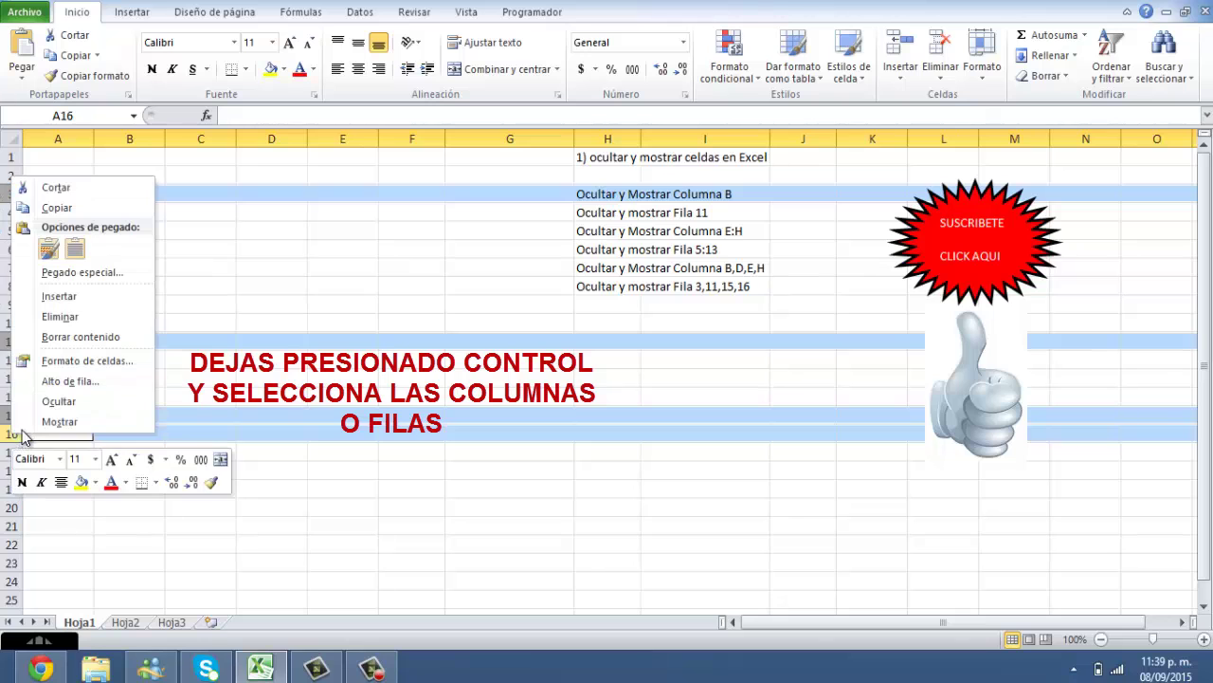
click(60, 401)
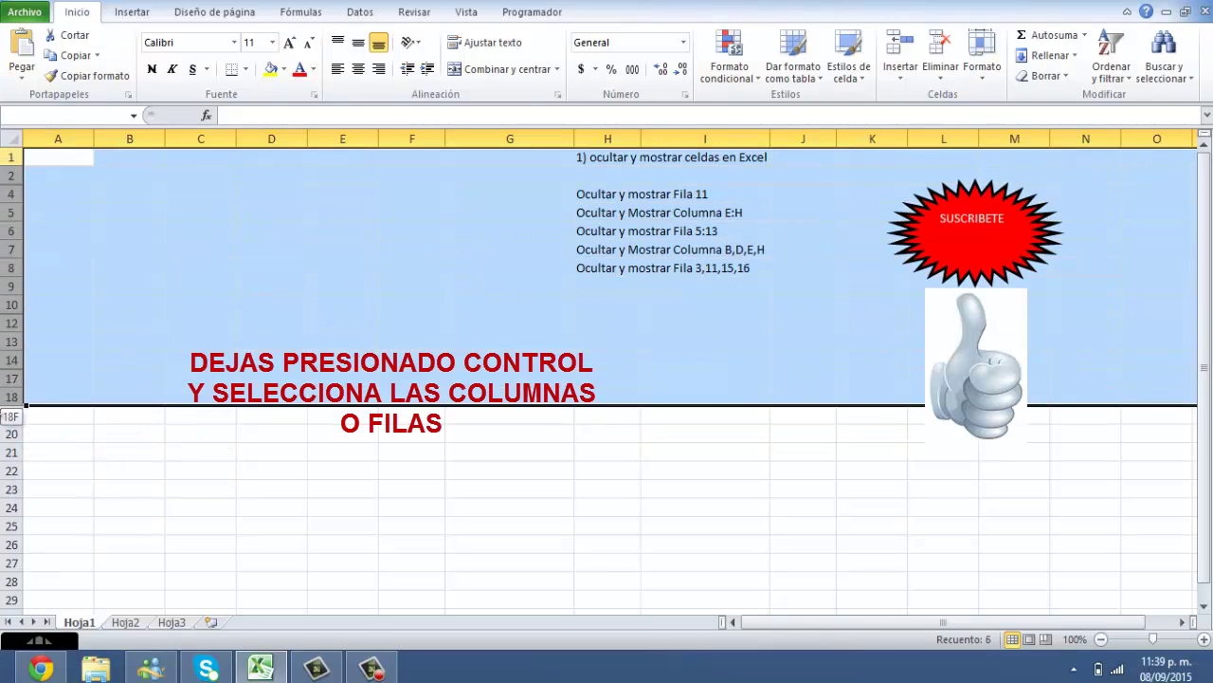
Step: Select rows 1 to 20, choose Mostrar to unhide them, then click F17
drag(7, 156, 10, 433)
right_click(13, 410)
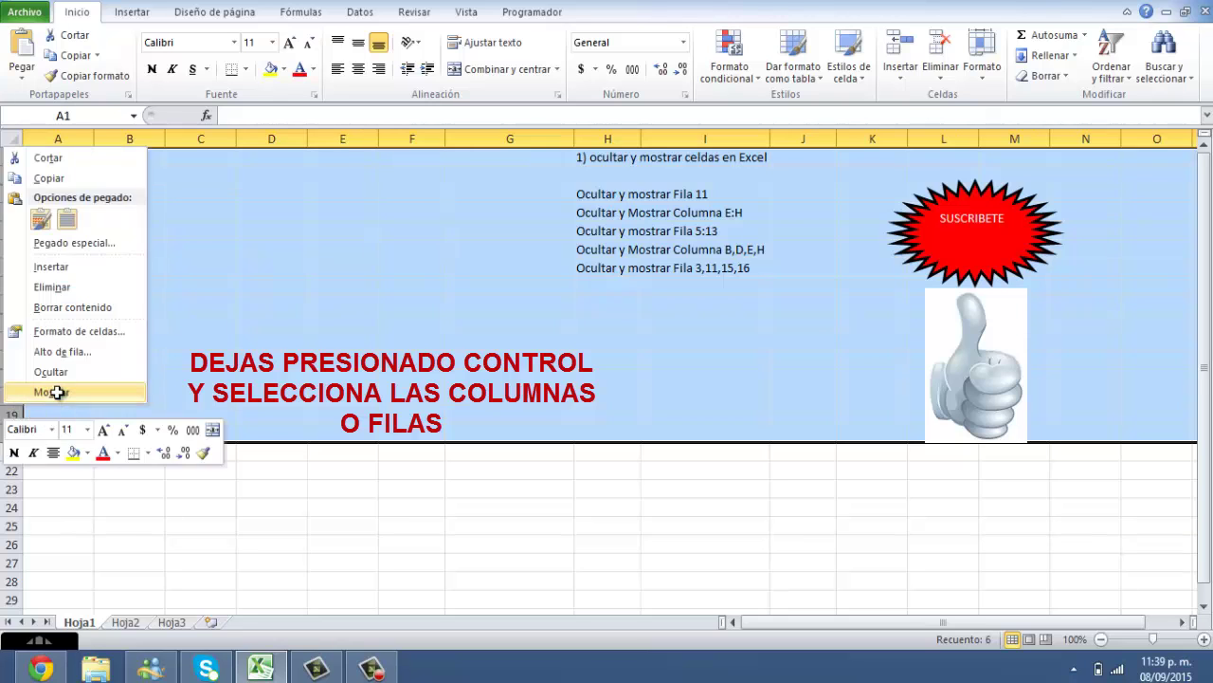
click(53, 391)
click(396, 449)
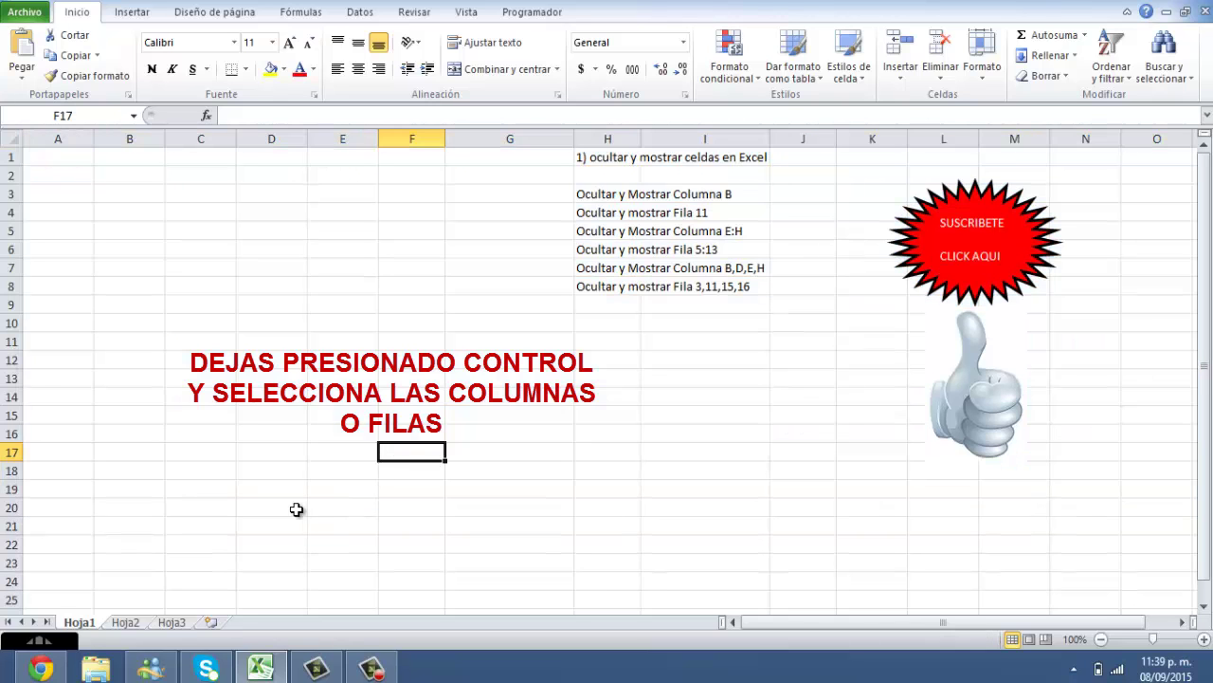